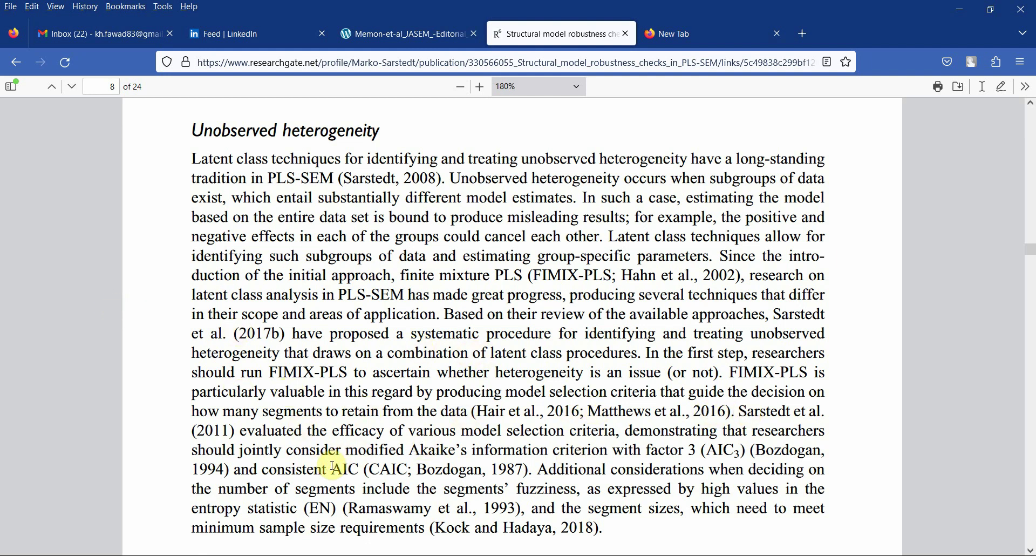
Highlight the page 8 sentences on consistent AIC, AIC3, CAIC and fuzziness, then clear the selection.
left_click_drag(331, 469, 715, 453)
left_click_drag(642, 450, 677, 522)
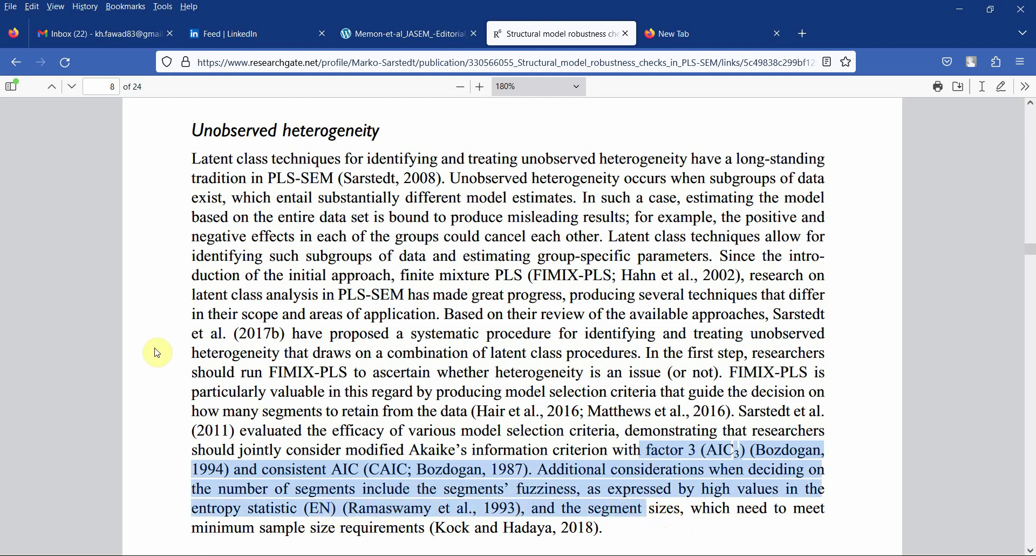
left_click(187, 373)
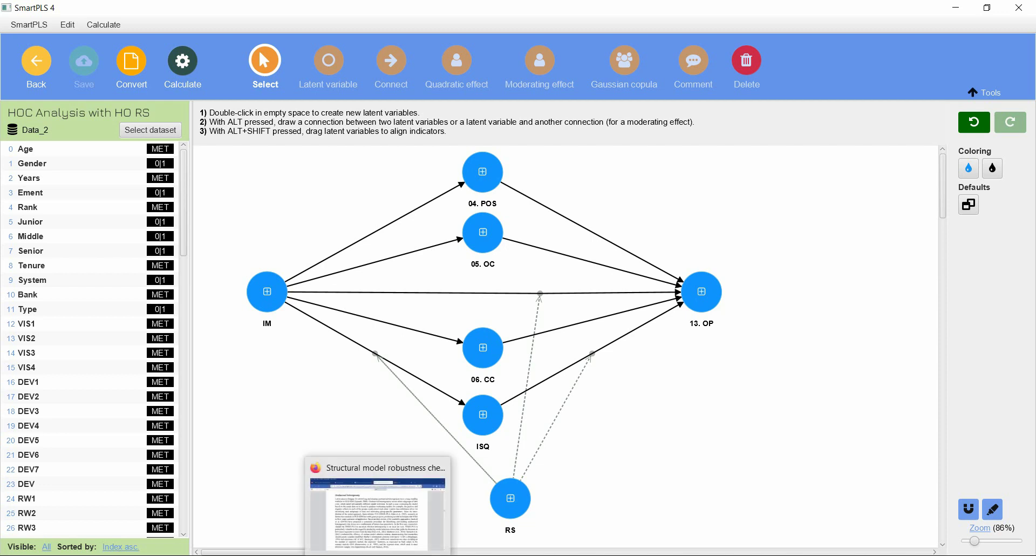
Return to the Sarstedt paper and mark page 13's minimum sample size of 85.
left_click(378, 508)
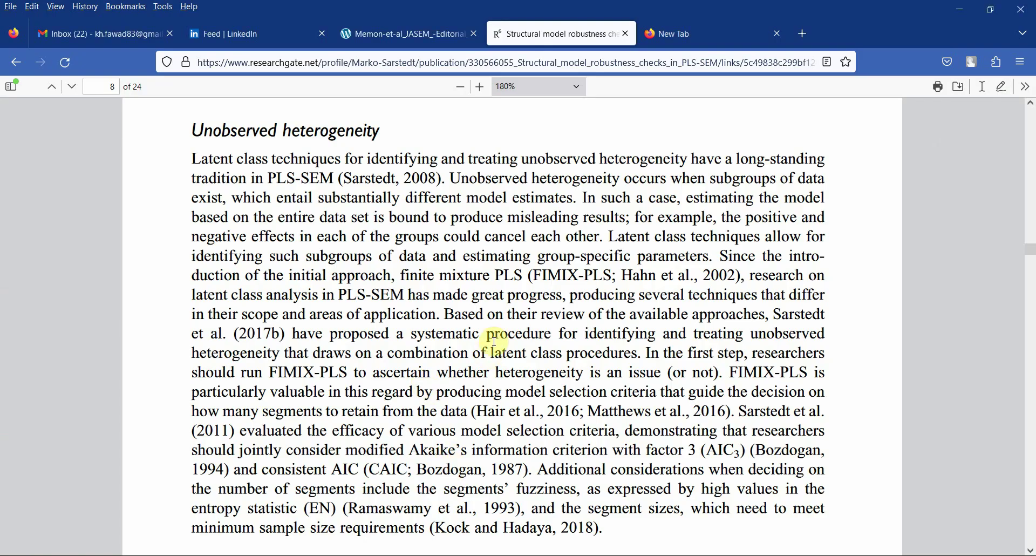
scroll(494, 342, "down", 20)
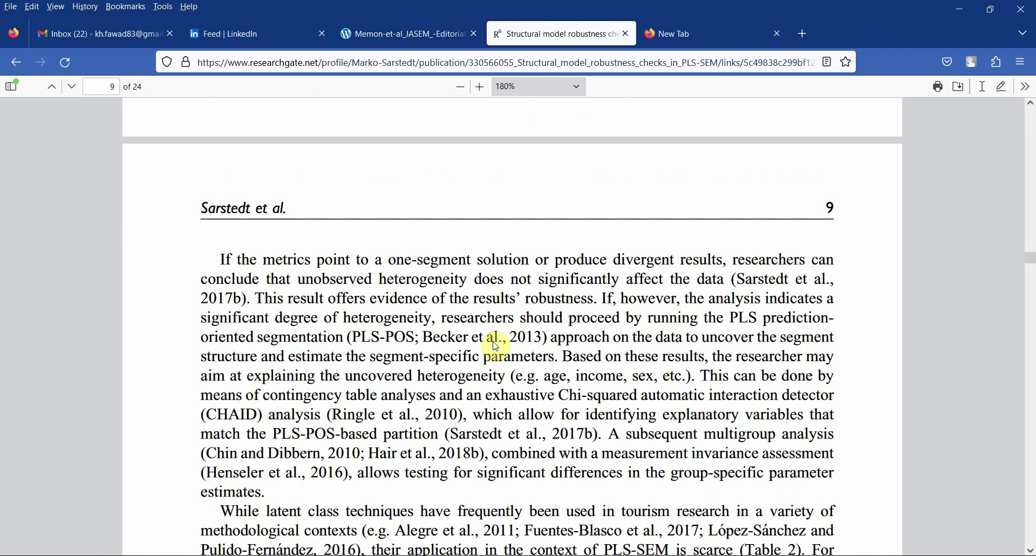
scroll(496, 346, "down", 20)
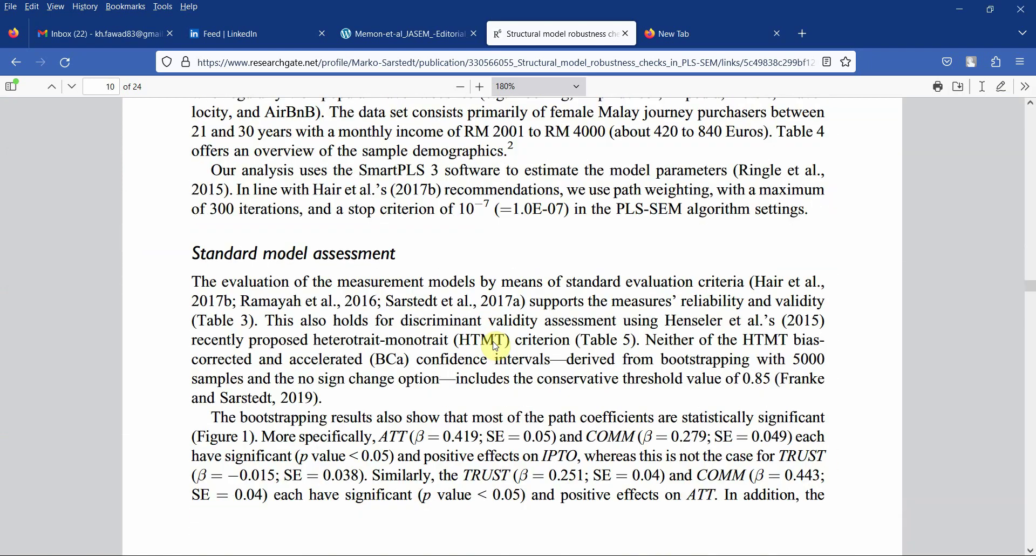
scroll(496, 346, "down", 20)
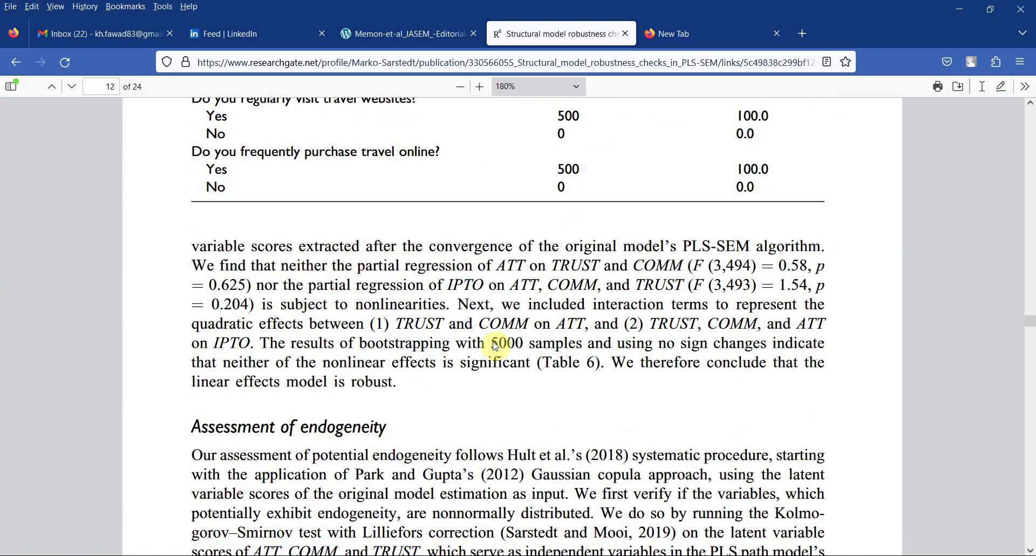
scroll(496, 346, "down", 10)
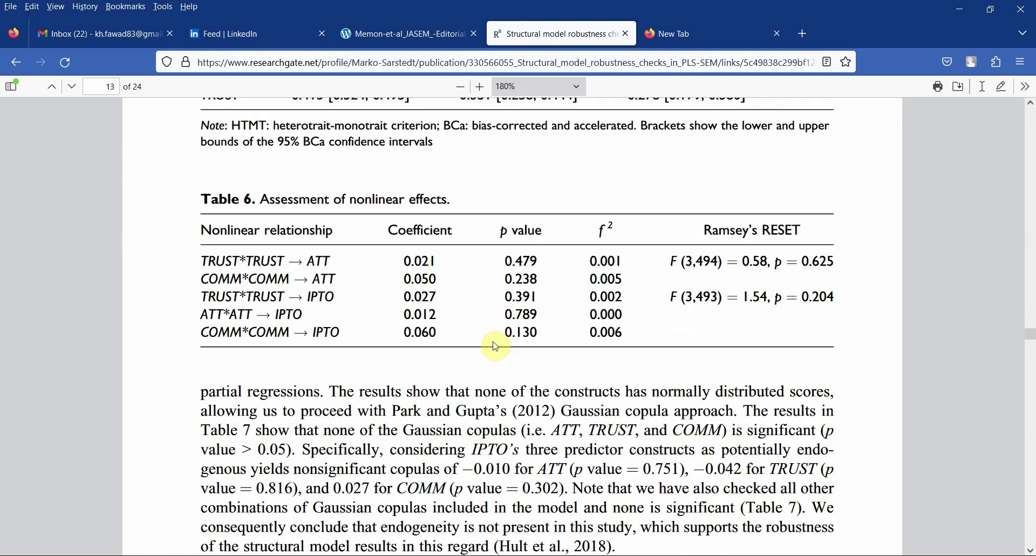
scroll(496, 346, "down", 3)
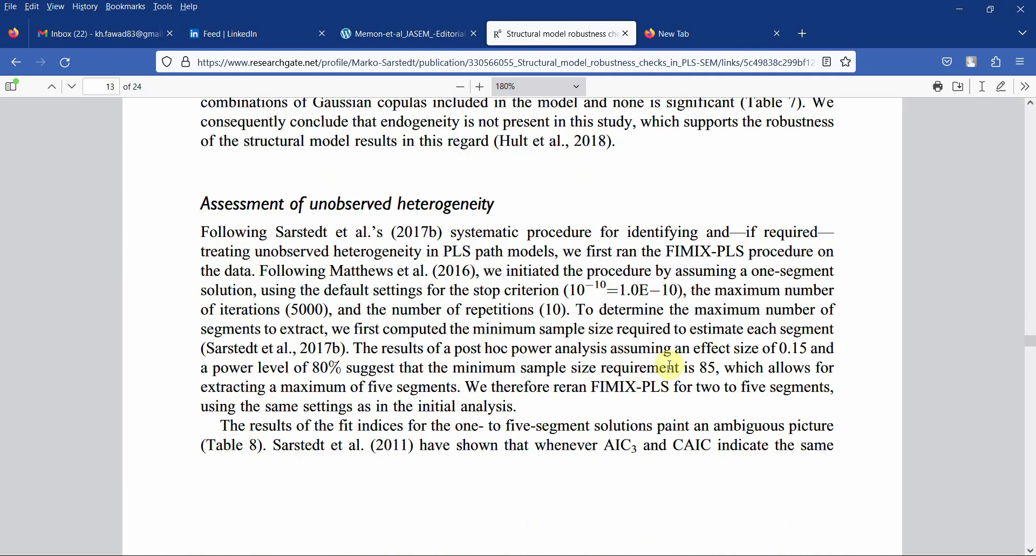
left_click_drag(698, 367, 718, 369)
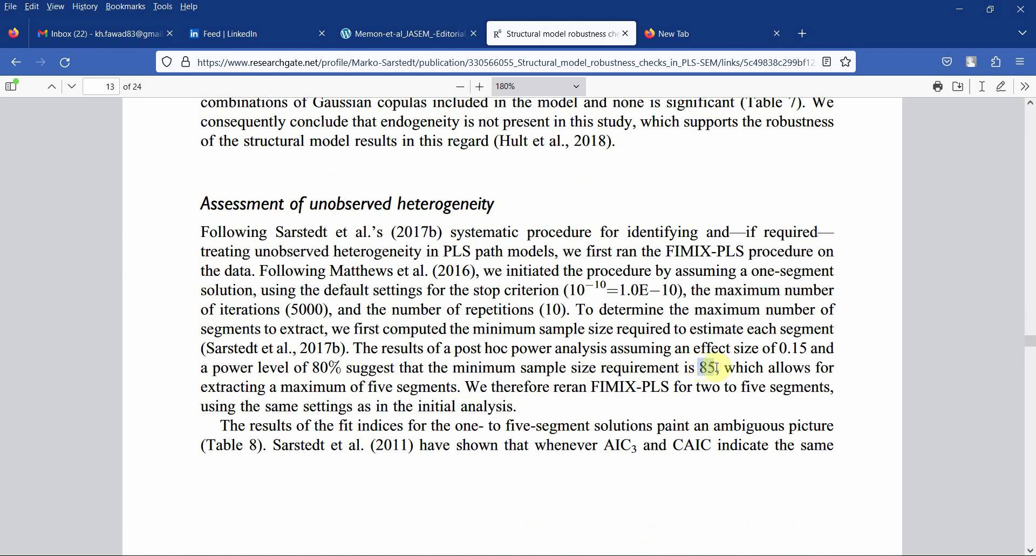
In the JASEM editorial, mark the recommended effect size 0.15, α 0.05 and power 0.80.
left_click(404, 34)
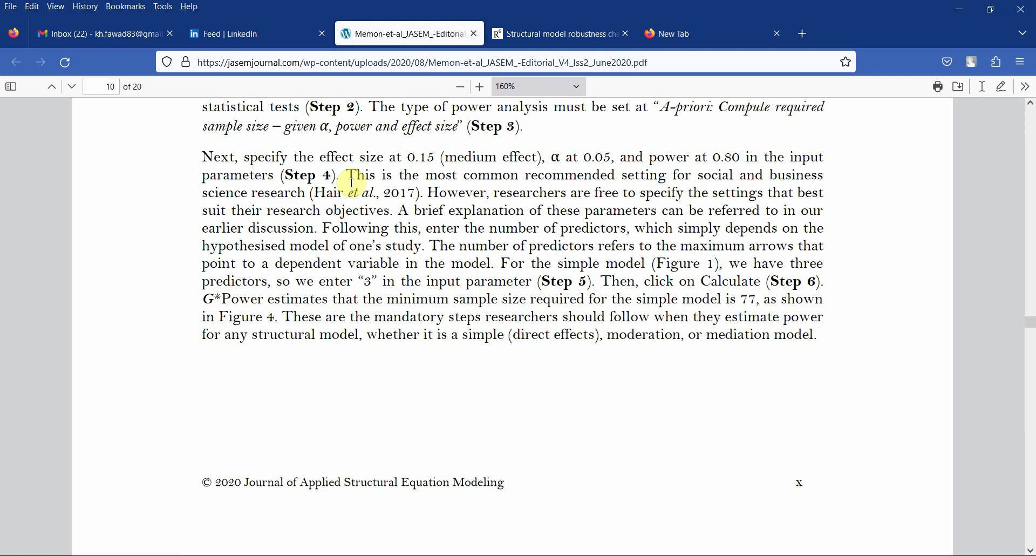
left_click(344, 176)
left_click(245, 156, "shift")
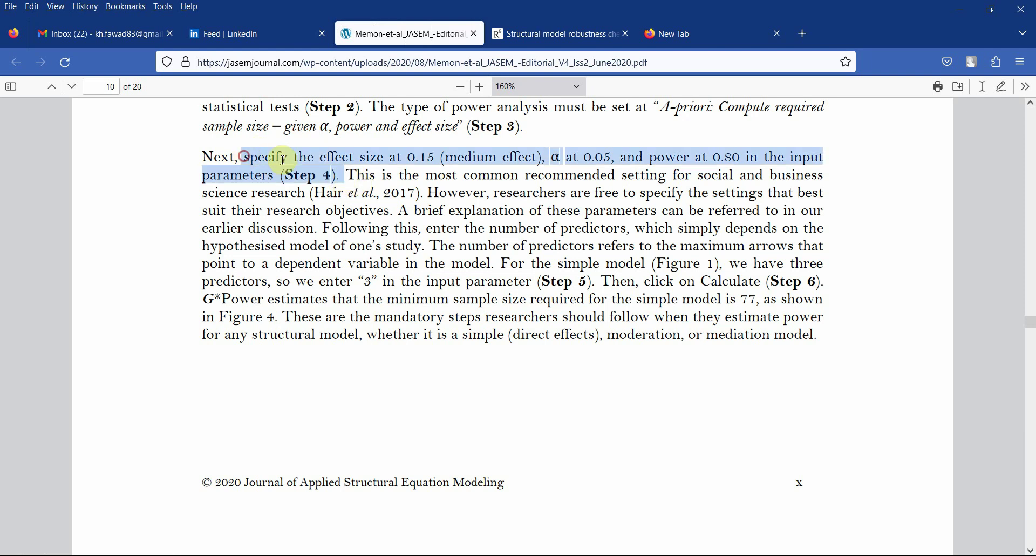
left_click_drag(283, 160, 430, 193)
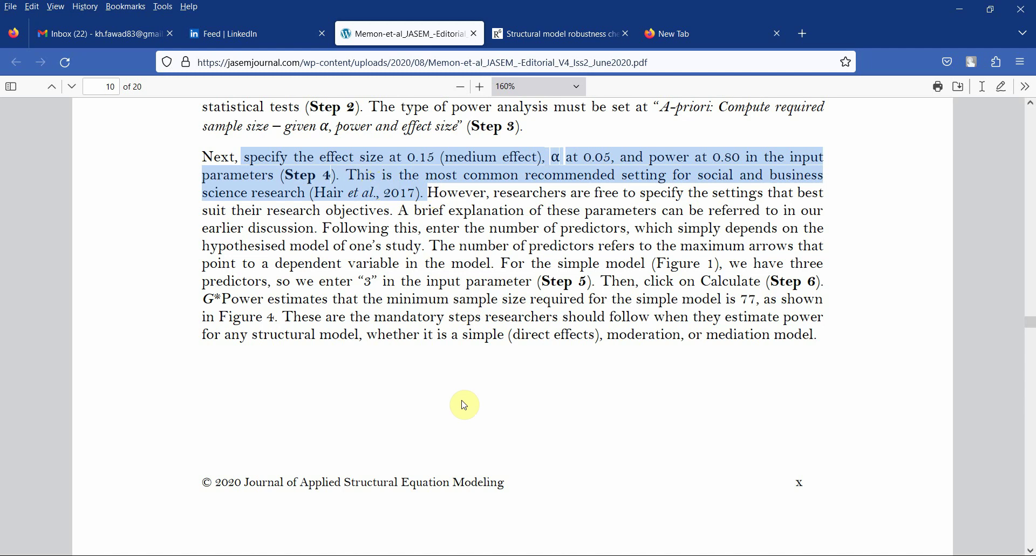
Clear the 85 marking in the Sarstedt paper and go back to the JASEM editorial.
left_click(589, 36)
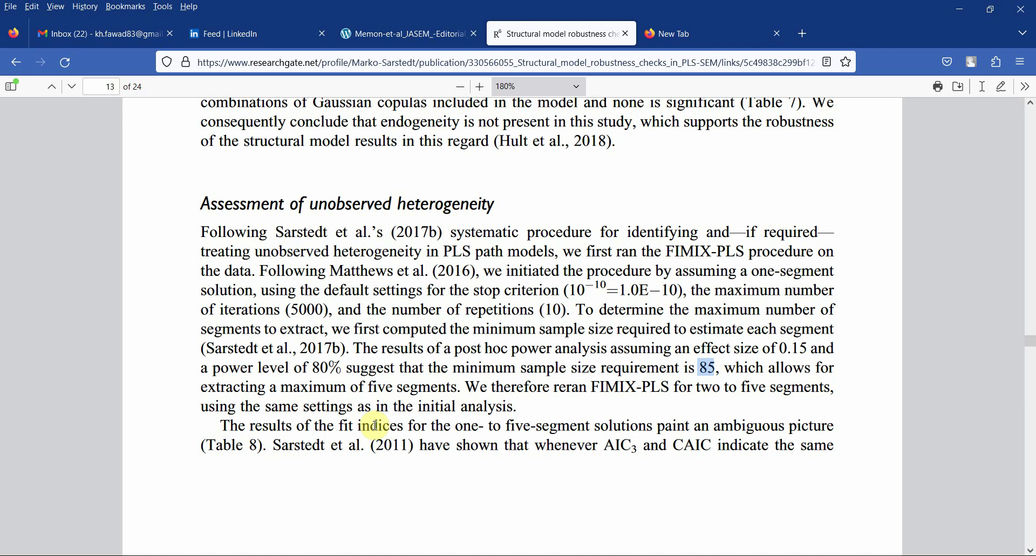
left_click(459, 348)
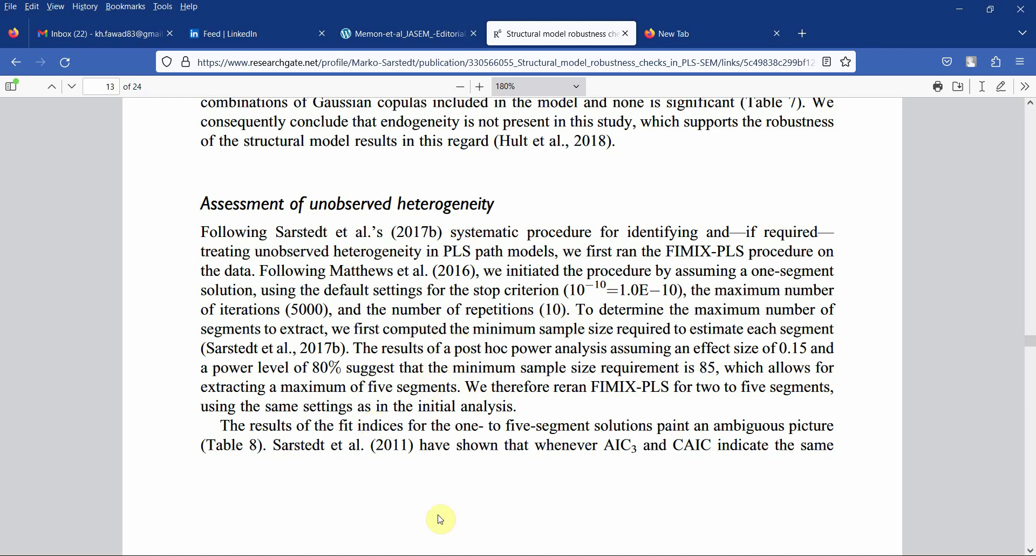
left_click(385, 33)
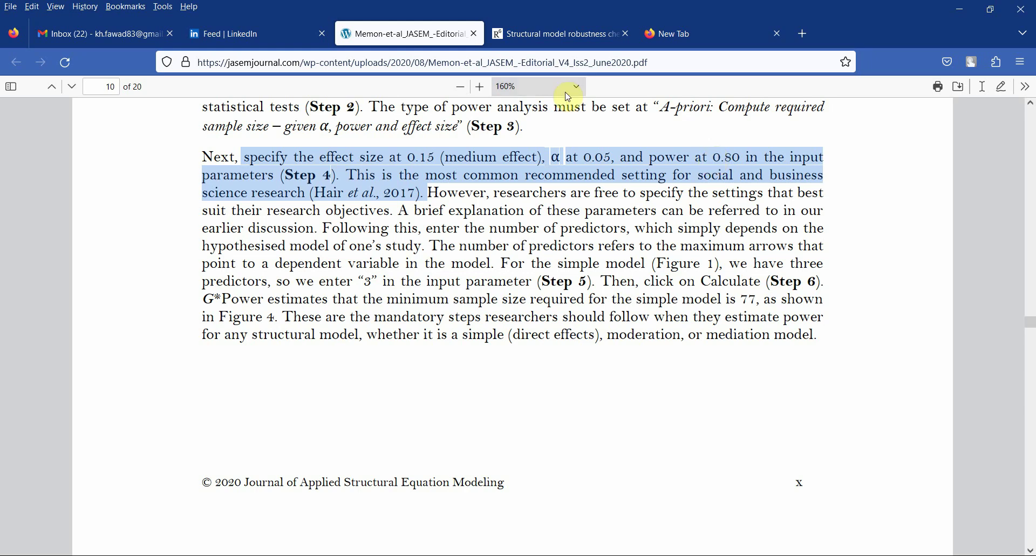
key("alt+Tab")
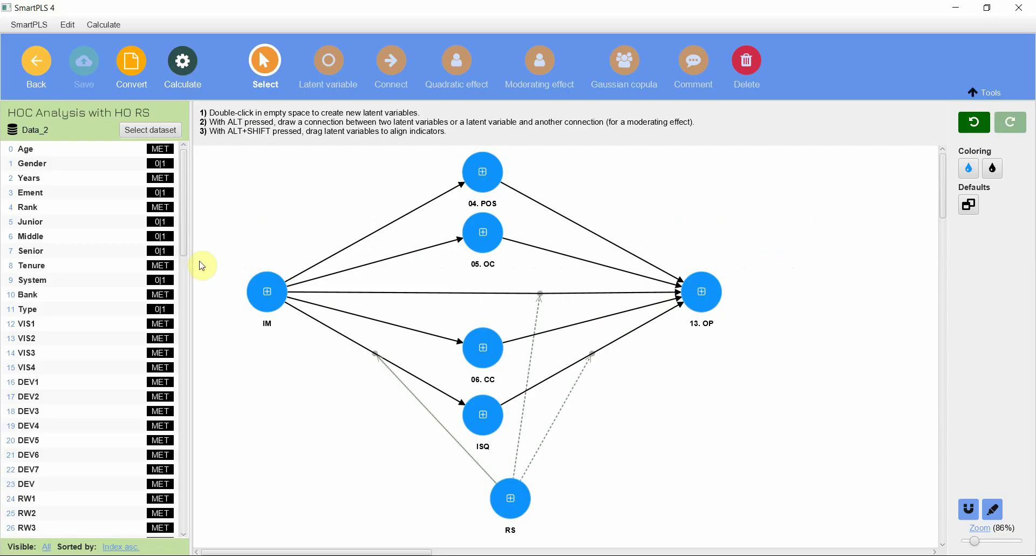
left_click(150, 129)
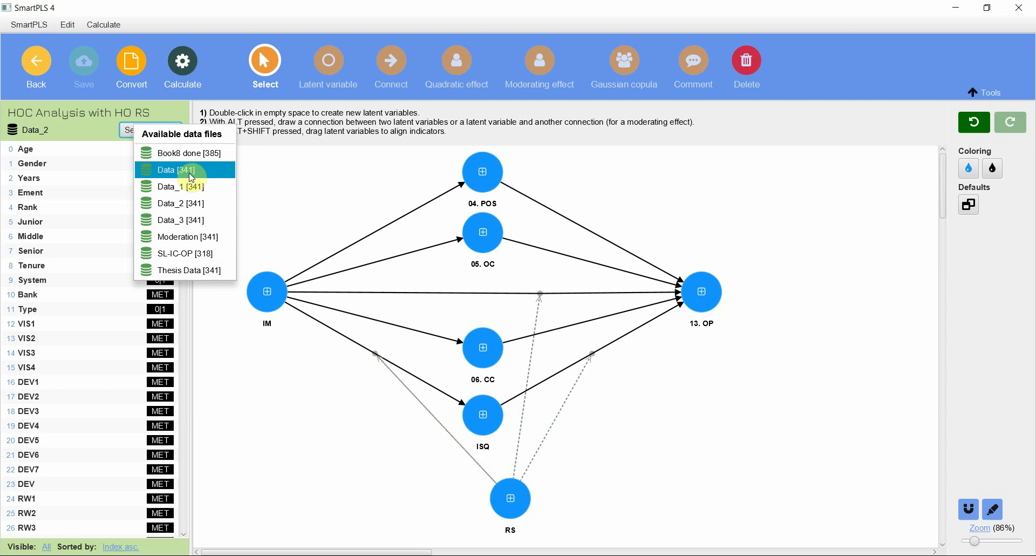
left_click(295, 185)
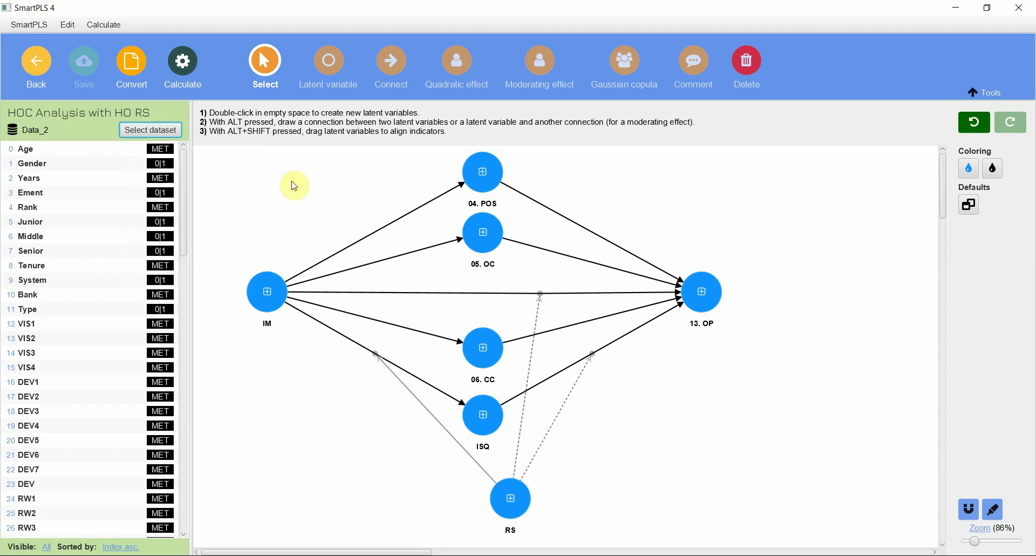
left_click(149, 129)
left_click(301, 202)
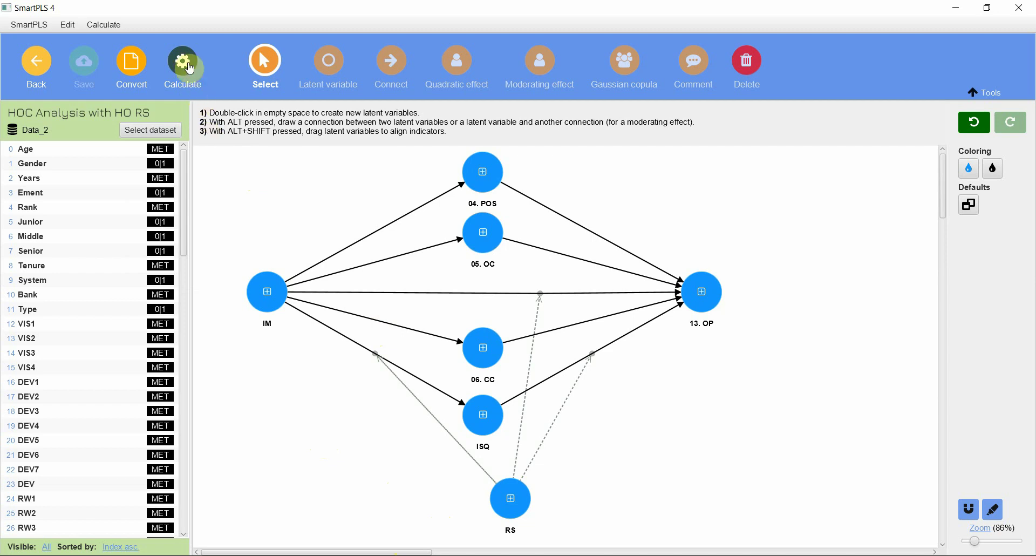
Run FIMIX segmentation on the HOC model with the number of segments set to 1.
left_click(188, 67)
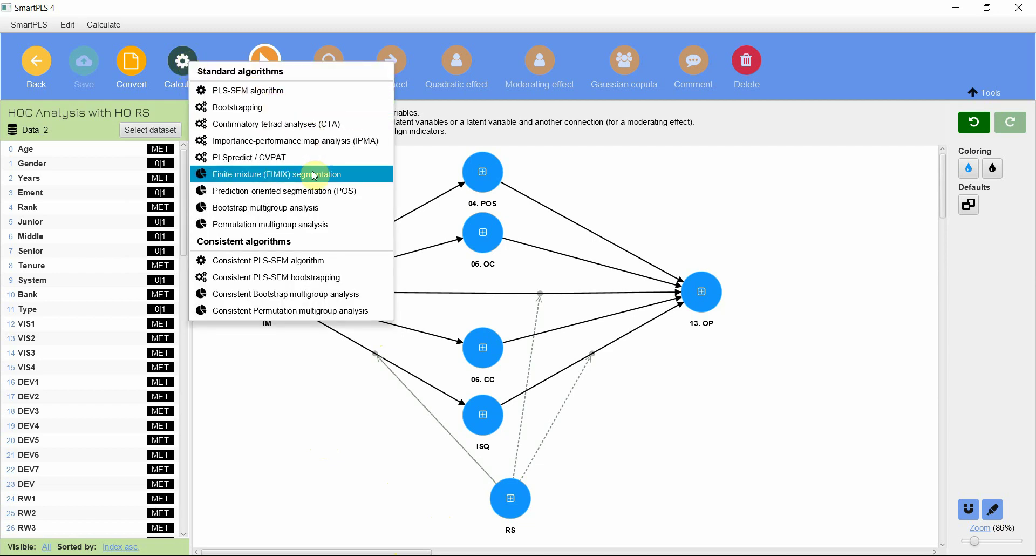
left_click(347, 174)
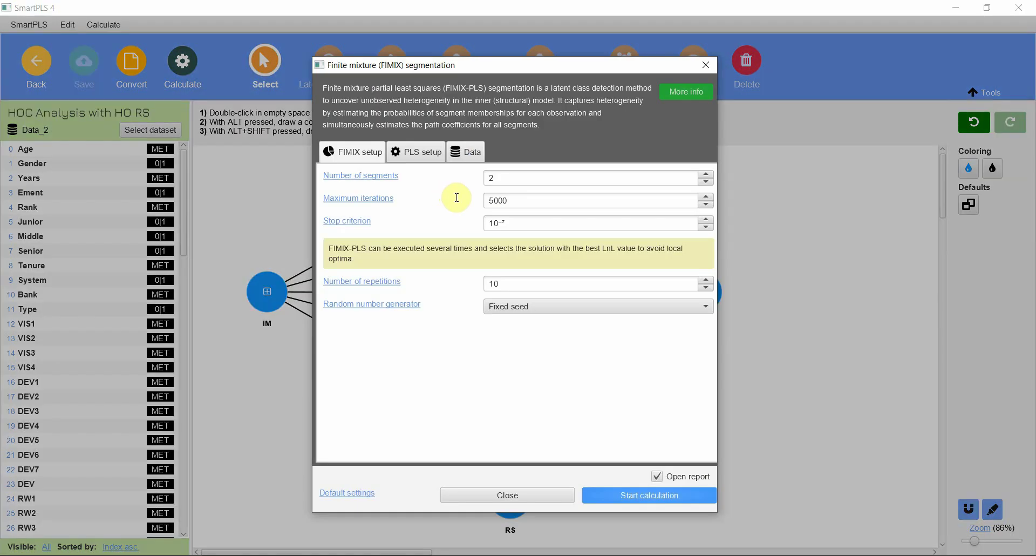
left_click(532, 178)
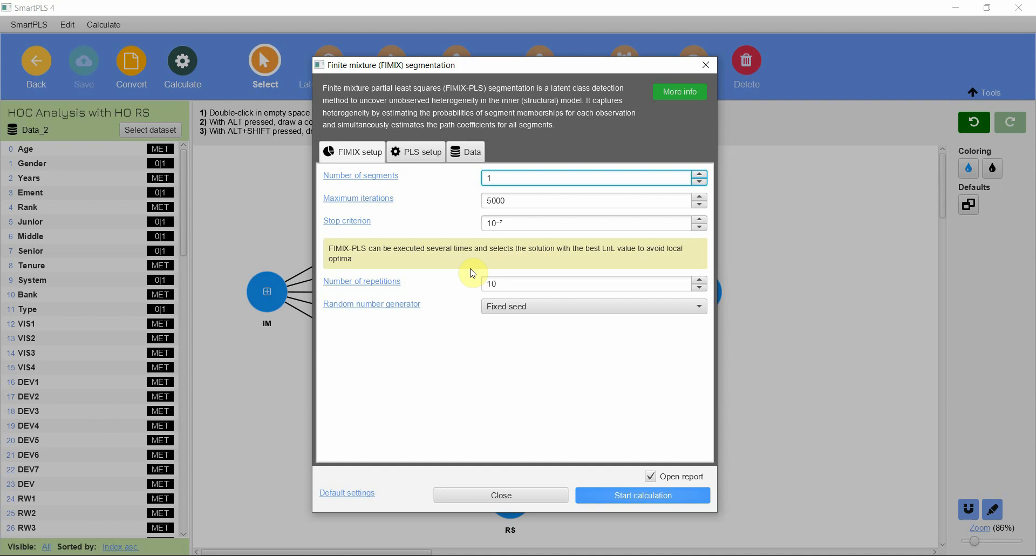
left_click(619, 495)
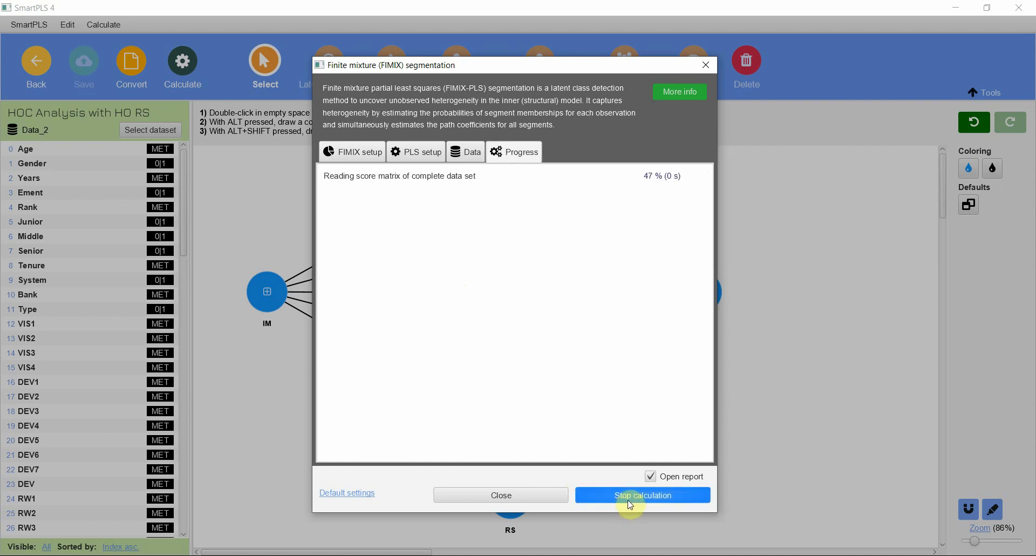
key("super")
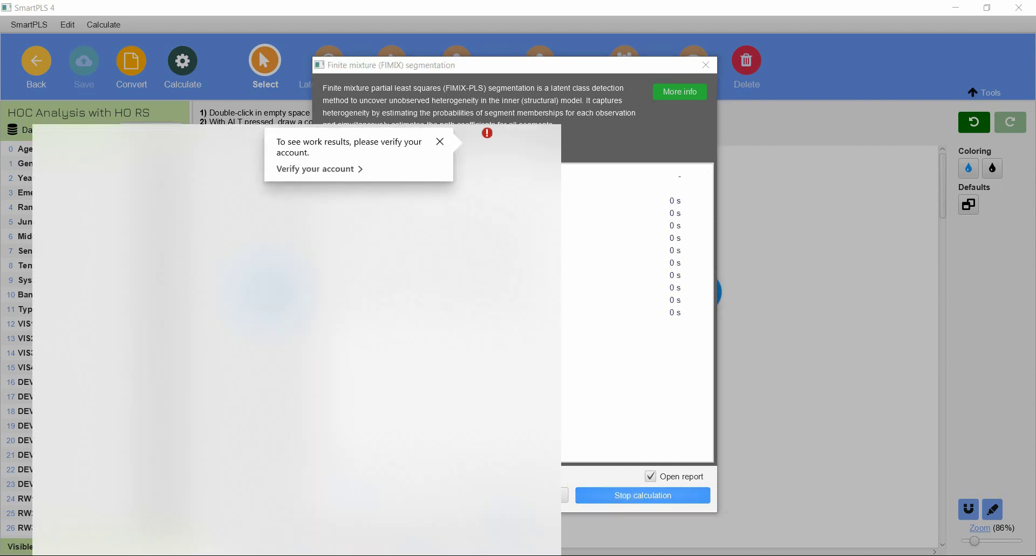
Launch Excel from Windows search and dismiss its couldn't-find-file error.
type("excel")
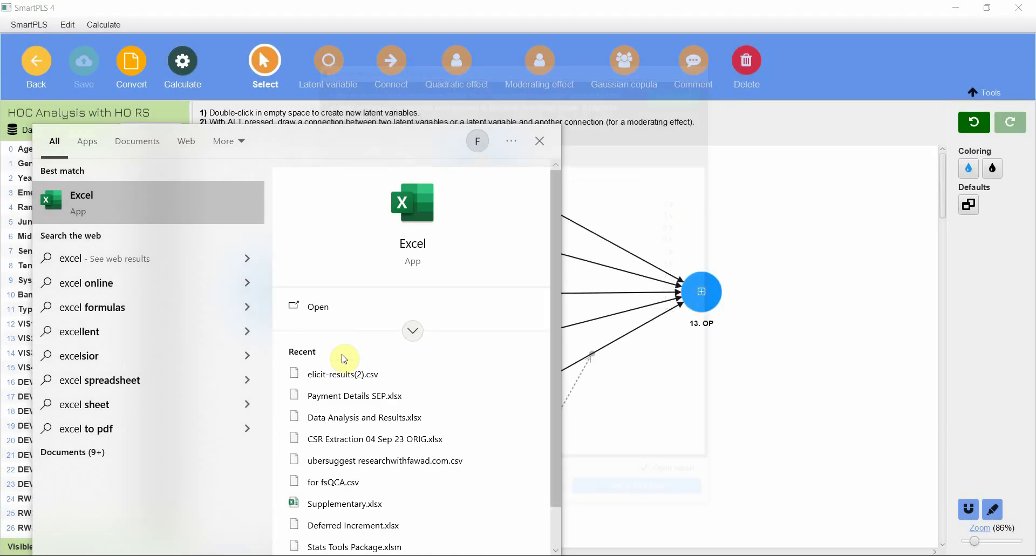
left_click(295, 305)
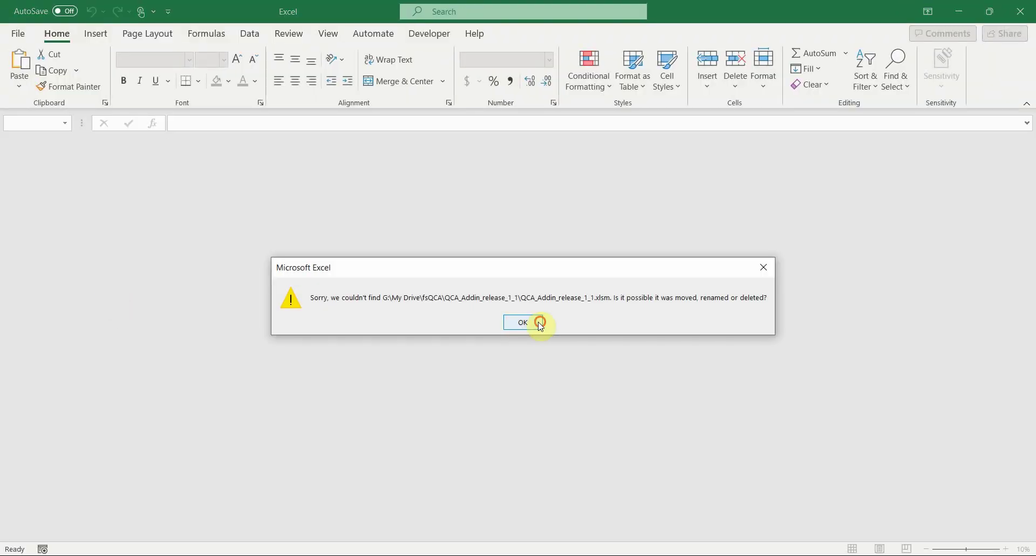
left_click(540, 323)
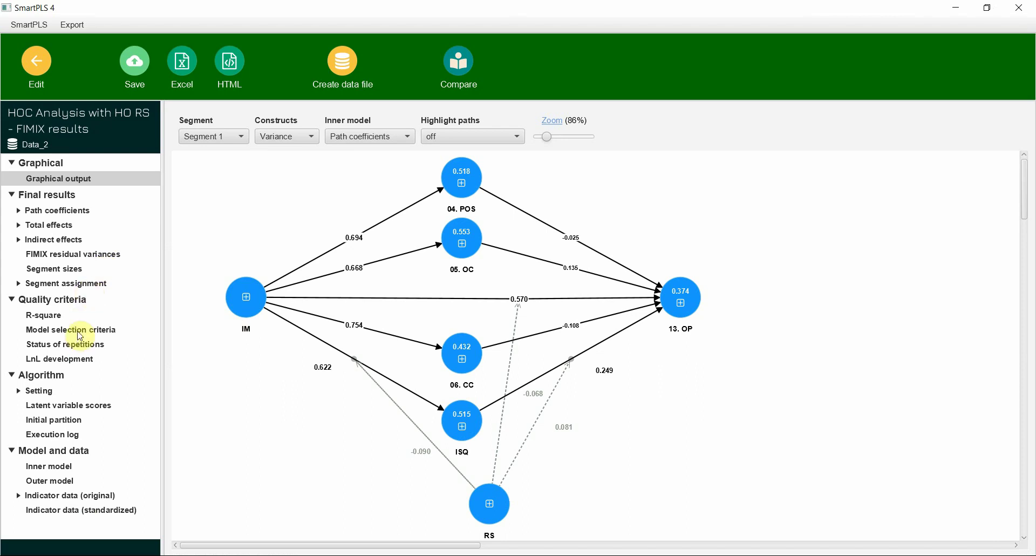
Show the model selection criteria (AIC3 3,621.400, CAIC 3,694.205) at 142% and copy them to Excel.
left_click(85, 329)
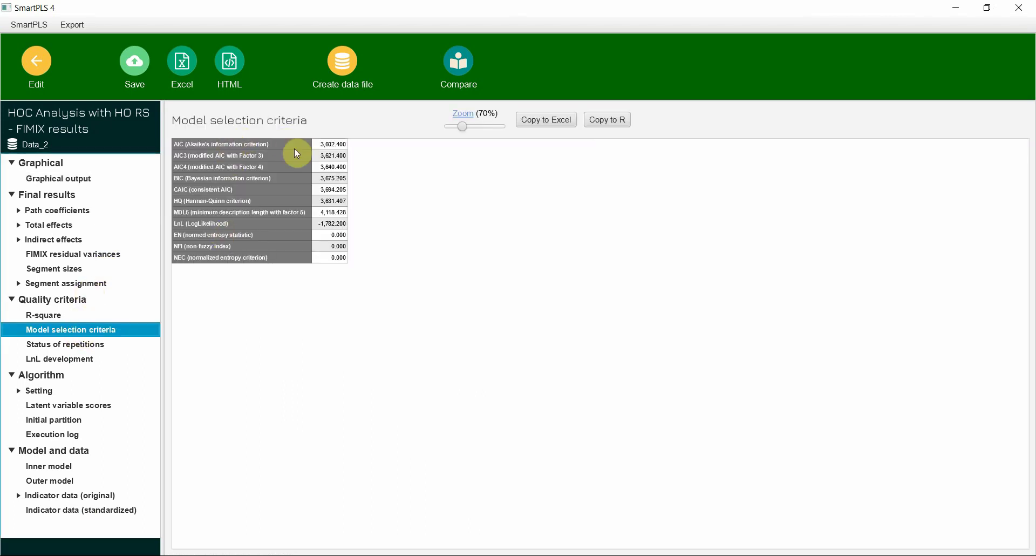
left_click_drag(464, 131, 486, 127)
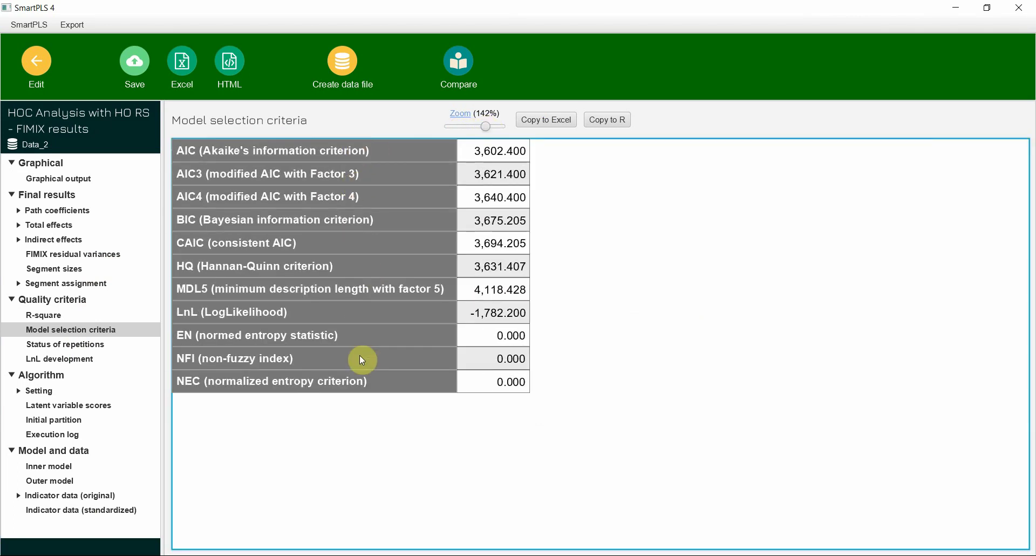
left_click(549, 123)
Paste the criteria into a new blank workbook with heading 1 in cell B1.
left_click(468, 551)
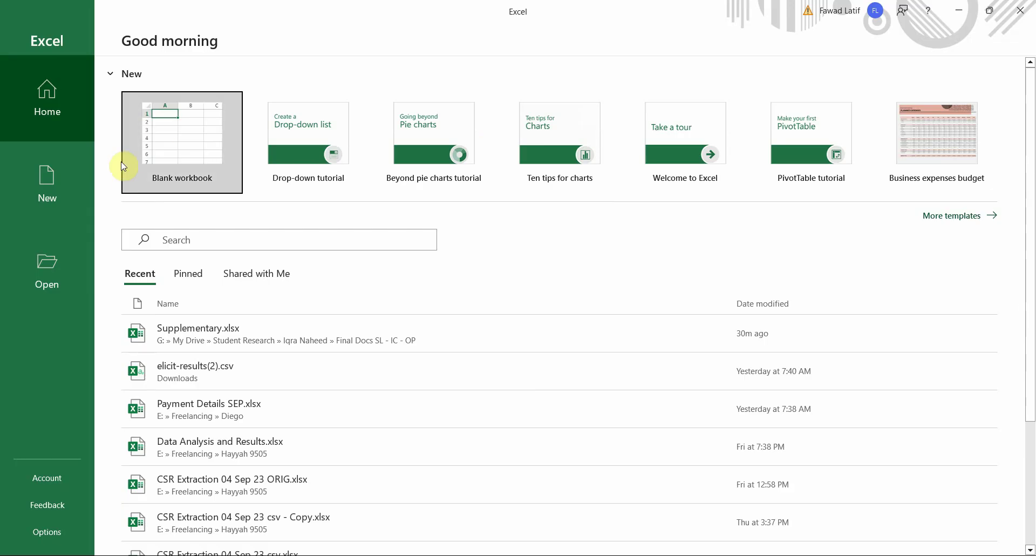
left_click(157, 112)
left_click(153, 123)
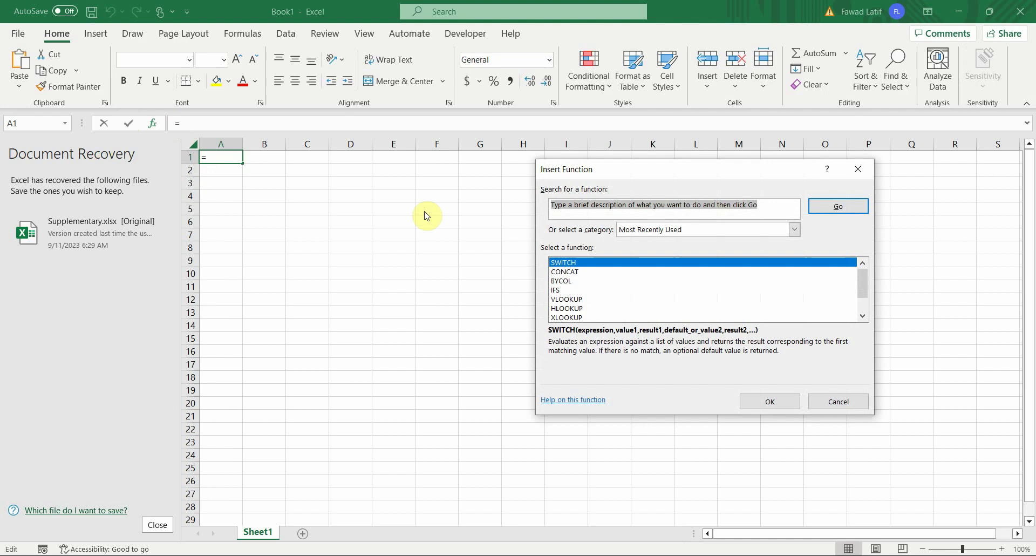
left_click(852, 398)
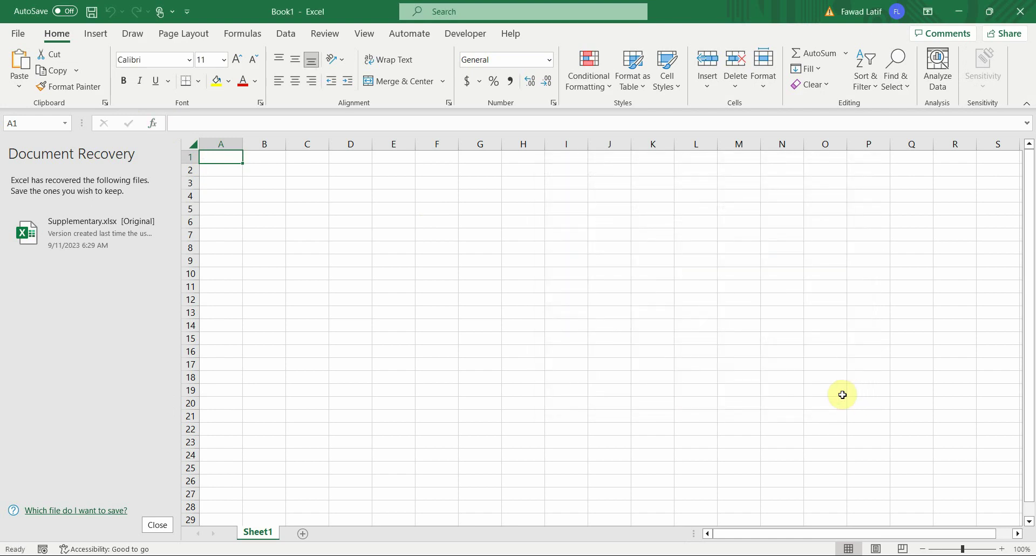
key("ctrl+v")
left_click(273, 159)
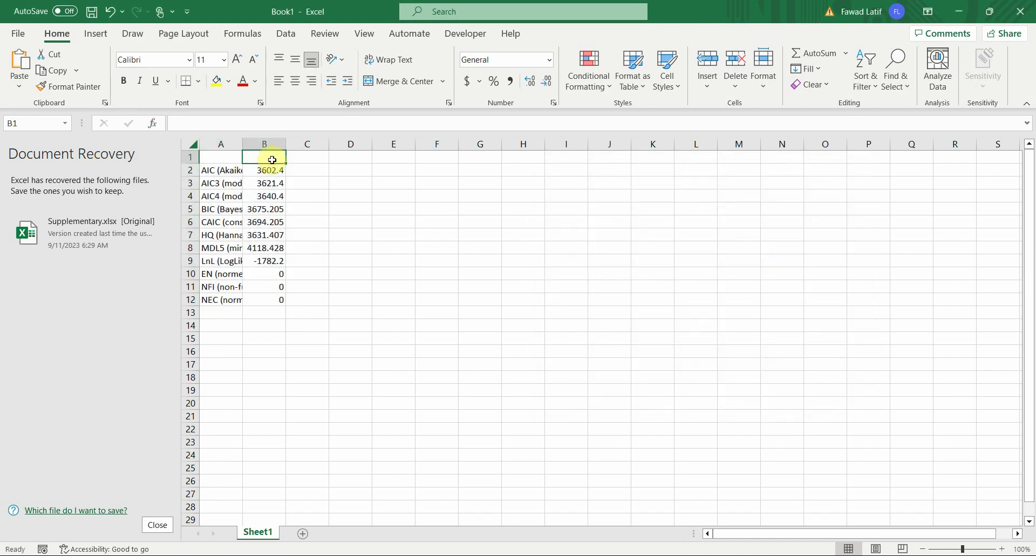
type("1")
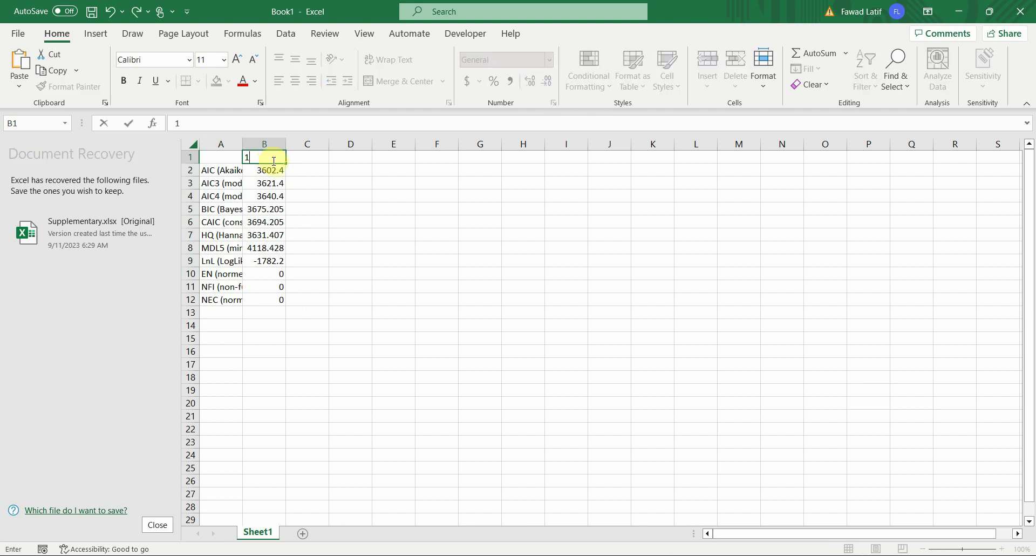
key("Return")
Widen column A to fit the criterion names and clear the NFI and NEC rows.
left_click_drag(242, 145, 417, 143)
left_click_drag(294, 171, 287, 174)
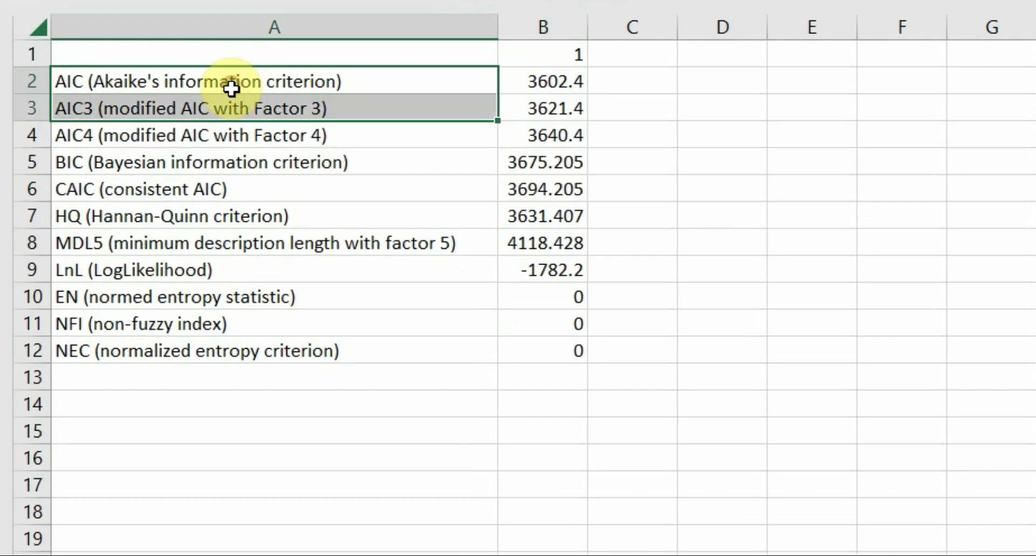
left_click_drag(232, 88, 209, 352)
left_click(144, 343)
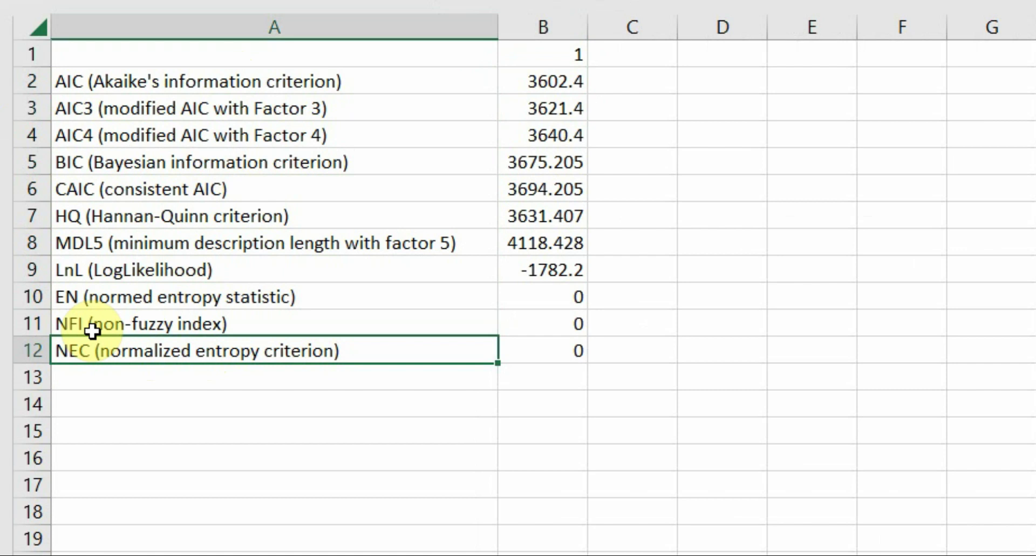
left_click_drag(31, 321, 28, 354)
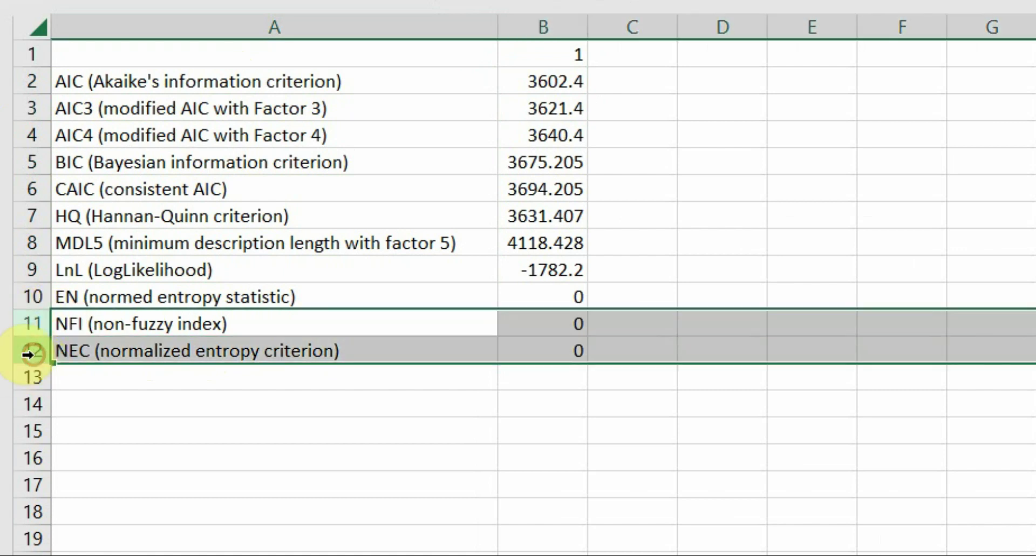
key("Delete")
Delete the LnL and HQ rows from the criteria list.
left_click(25, 264)
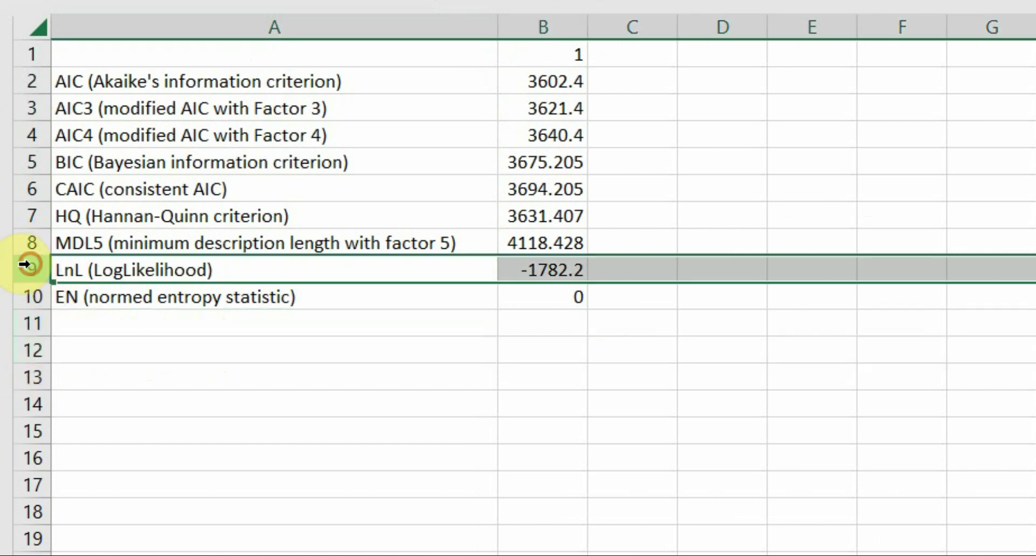
right_click(24, 264)
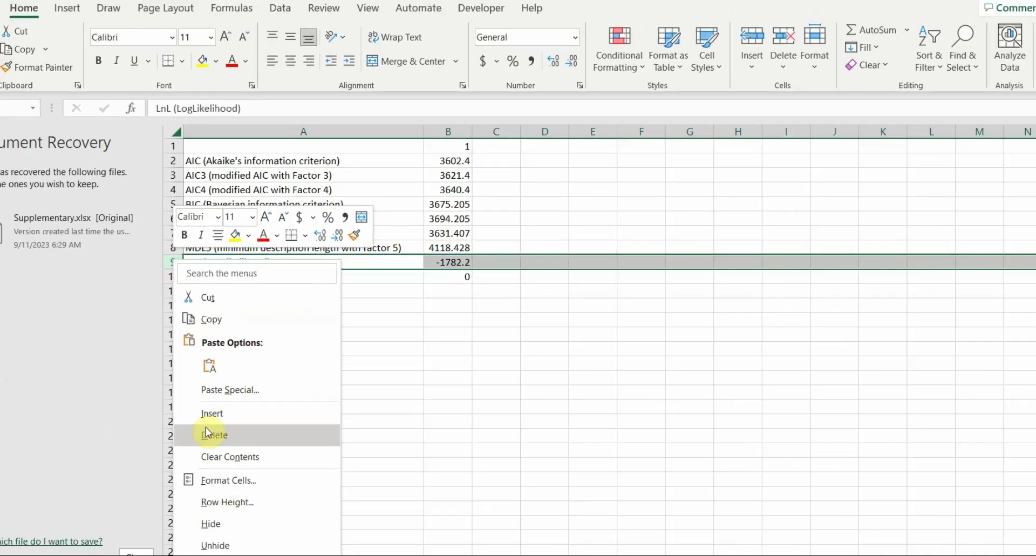
left_click(206, 427)
left_click(190, 235)
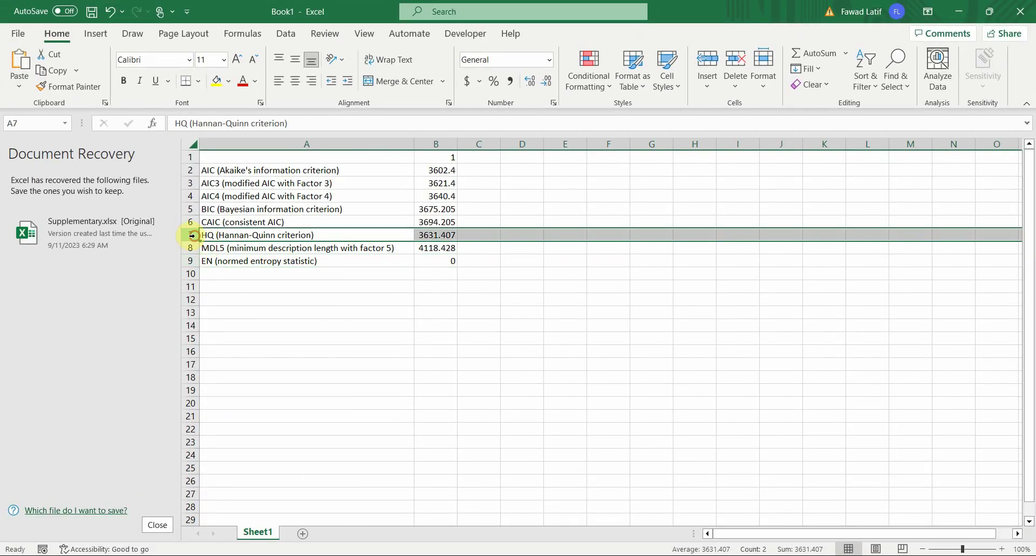
right_click(191, 234)
left_click(210, 393)
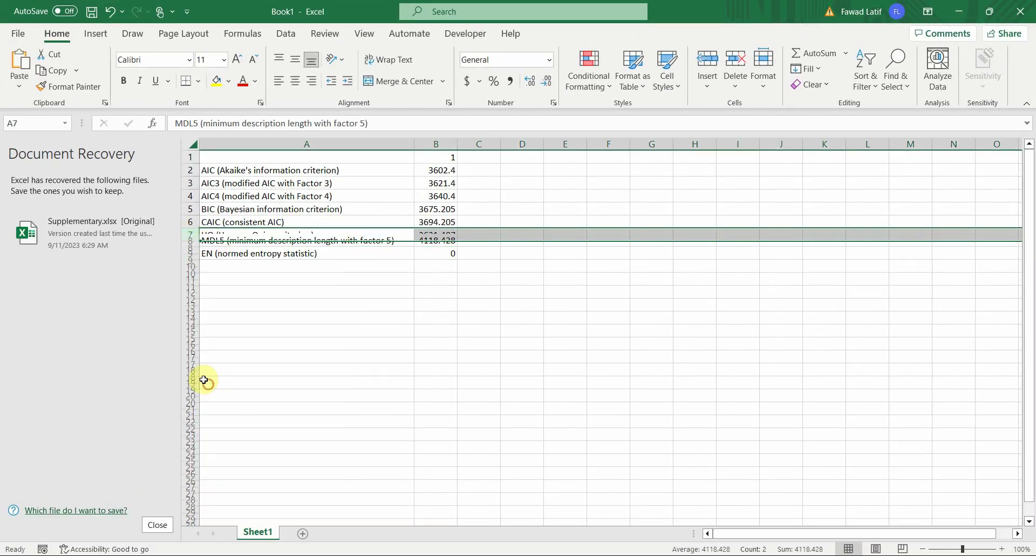
left_click(396, 551)
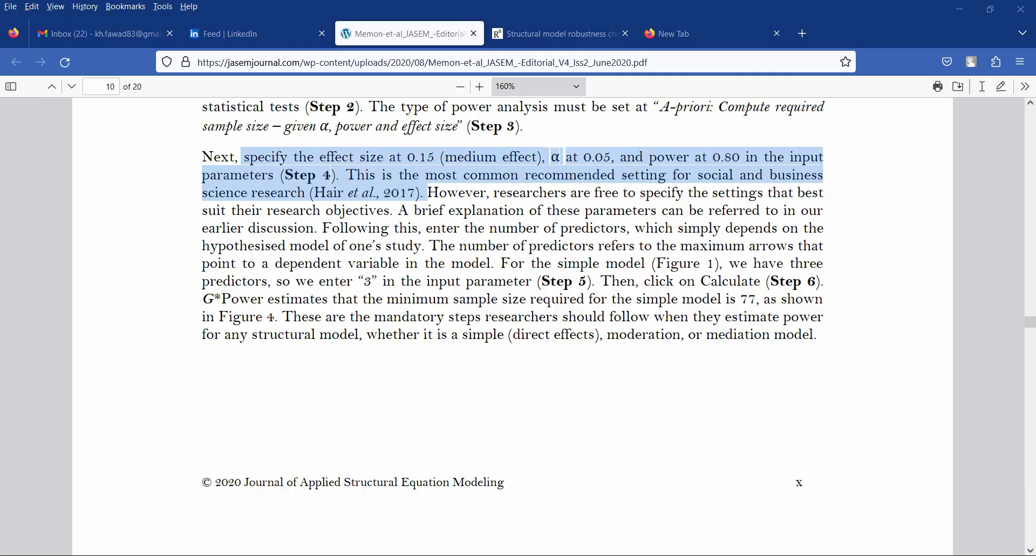
Scroll the robustness paper to page 14, where AIC4, BIC, CAIC and MDL5 indicate two segments.
left_click(541, 45)
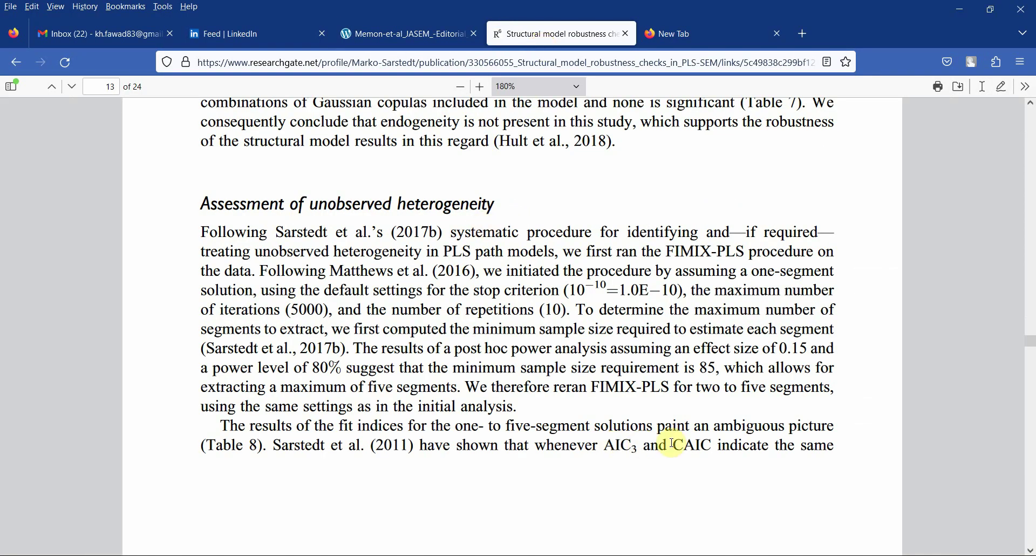
scroll(702, 446, "down", 10)
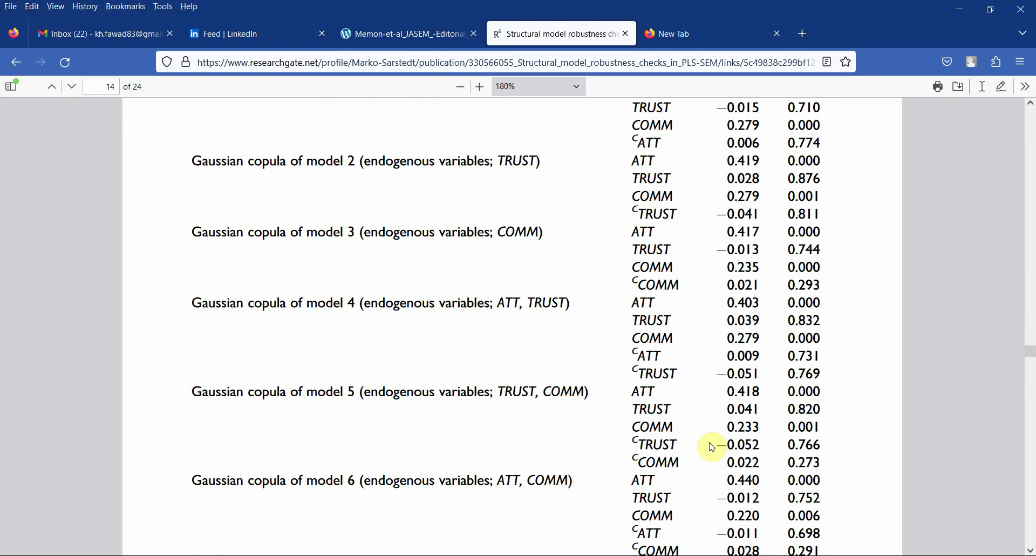
scroll(713, 447, "down", 9)
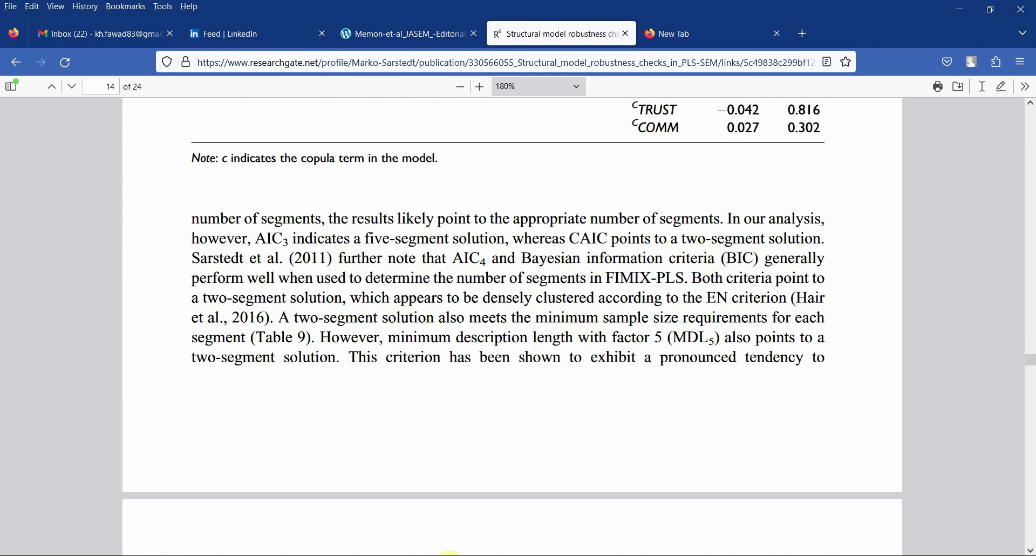
Compare the AIC, AIC3, CAIC, MDL5 and EN rows in the Excel sheet, leaving them unchanged.
left_click(450, 553)
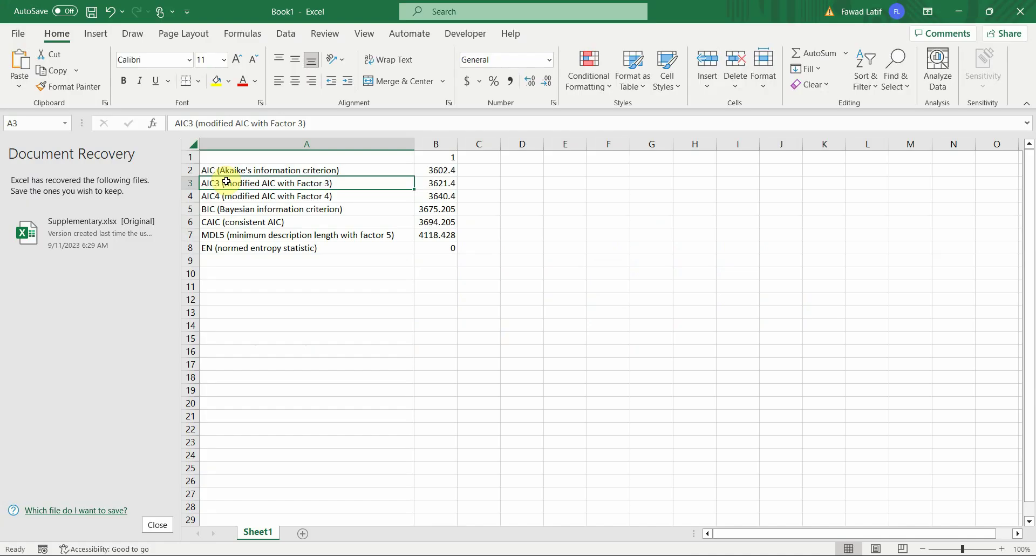
left_click(182, 181)
left_click(193, 220, "ctrl")
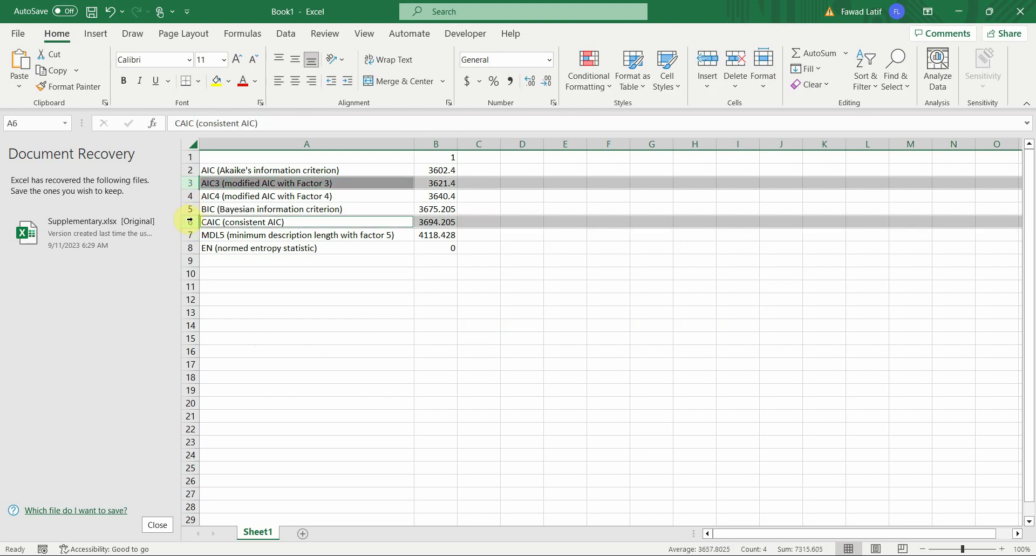
left_click(194, 172)
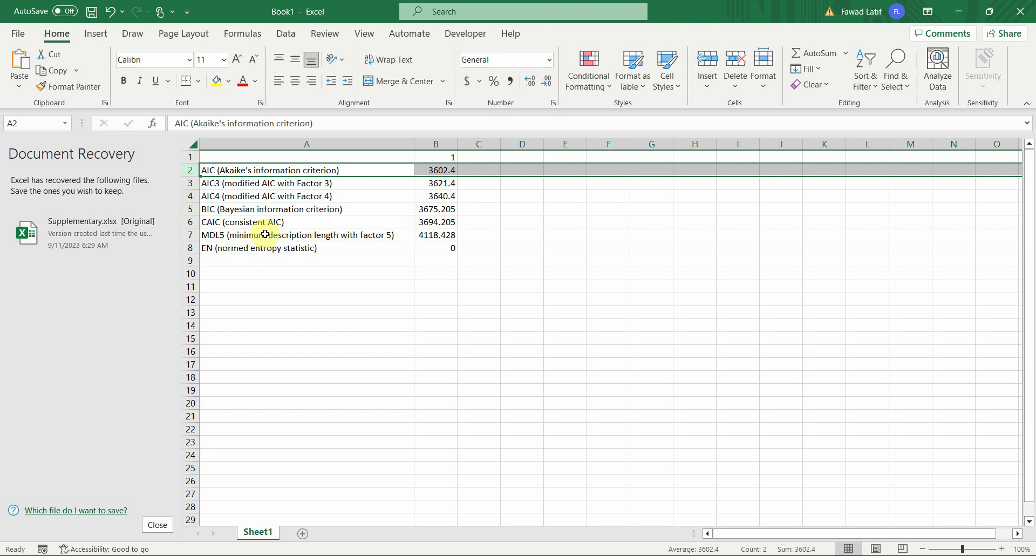
left_click(246, 238)
left_click(243, 248)
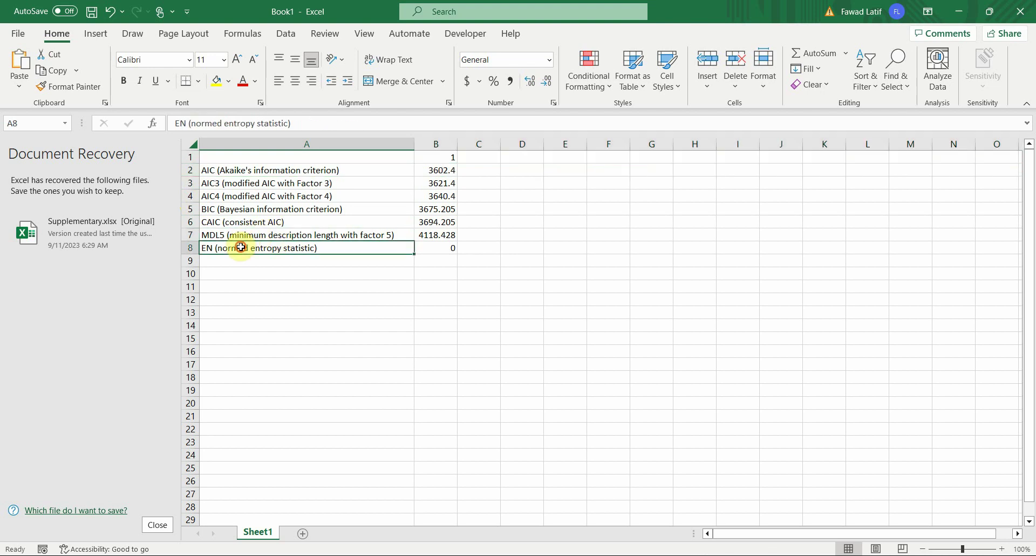
left_click(194, 248)
right_click(194, 250)
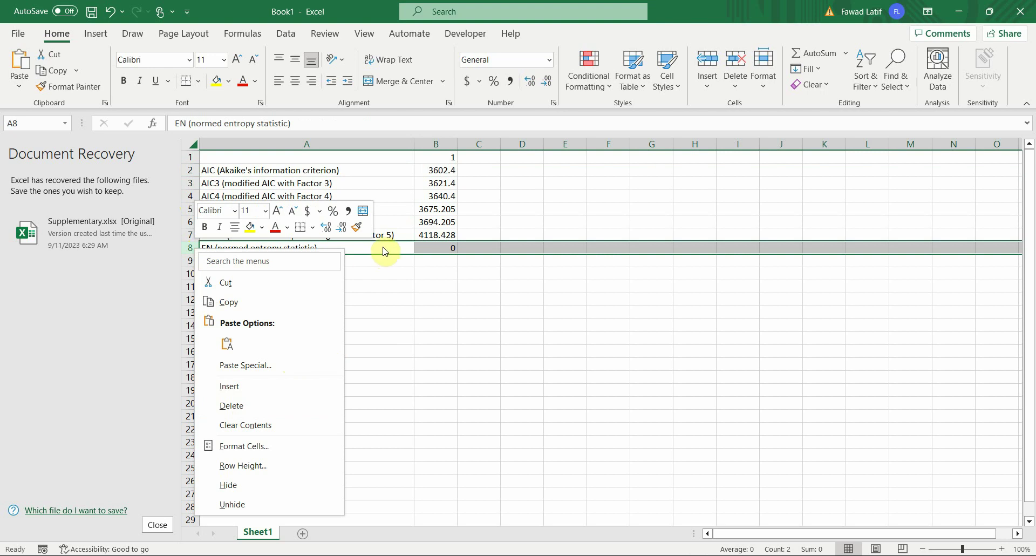
key("Escape")
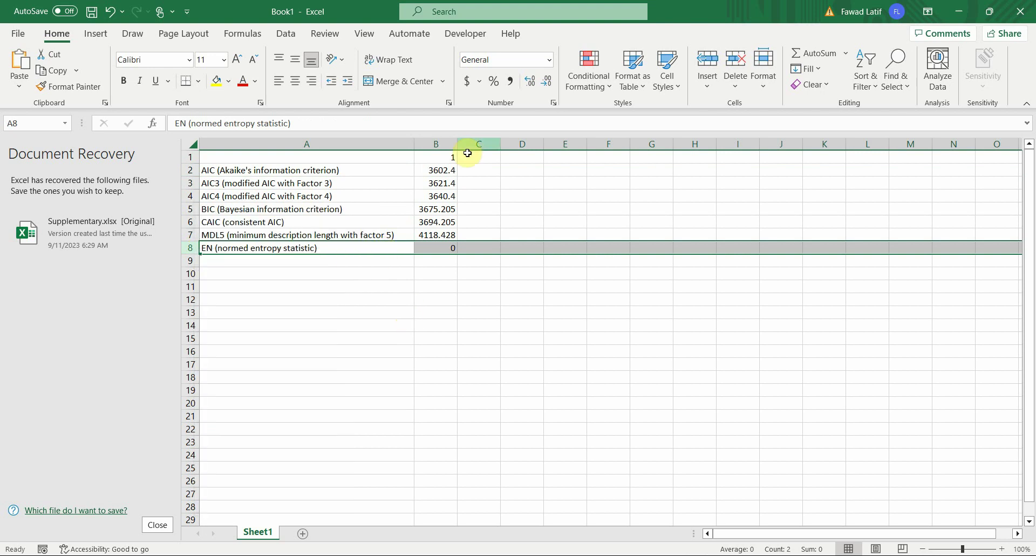
Rerun FIMIX segmentation on the path model with an edited number of segments.
left_click(387, 555)
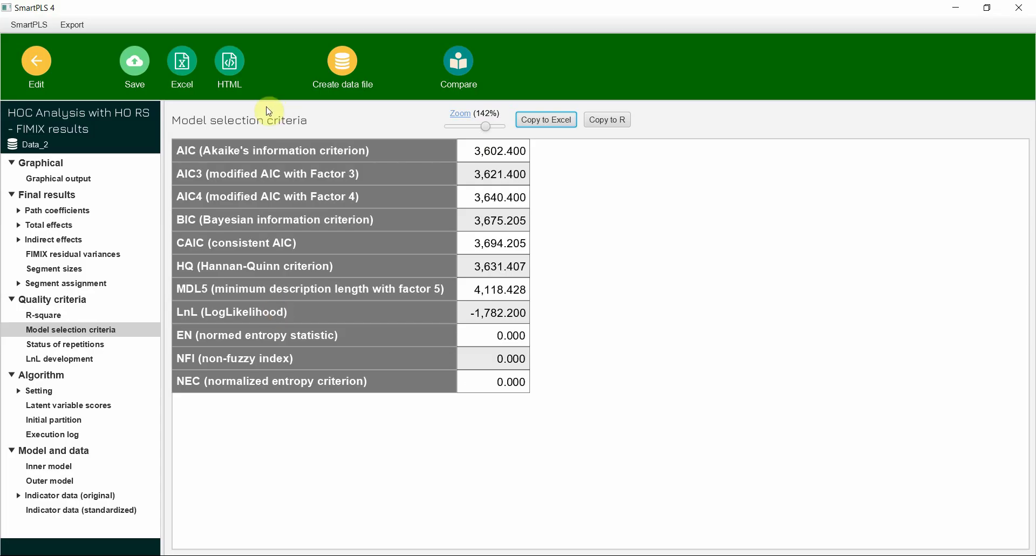
left_click(26, 65)
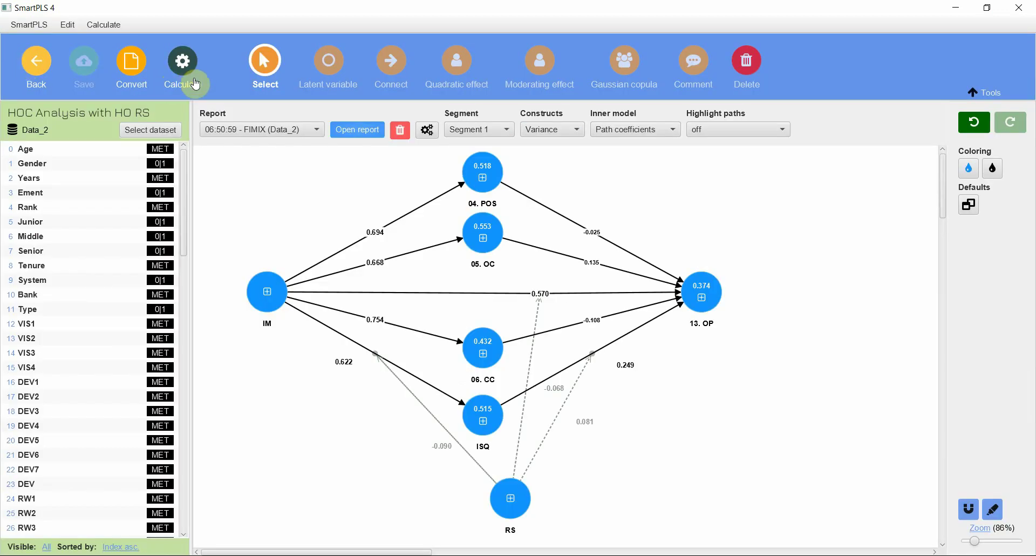
left_click(182, 60)
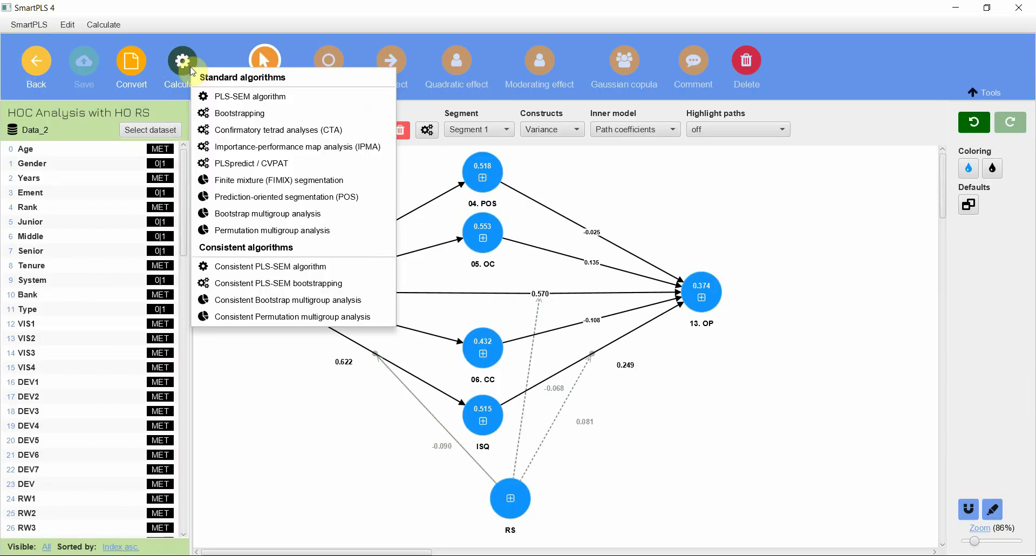
left_click(323, 181)
left_click(527, 179)
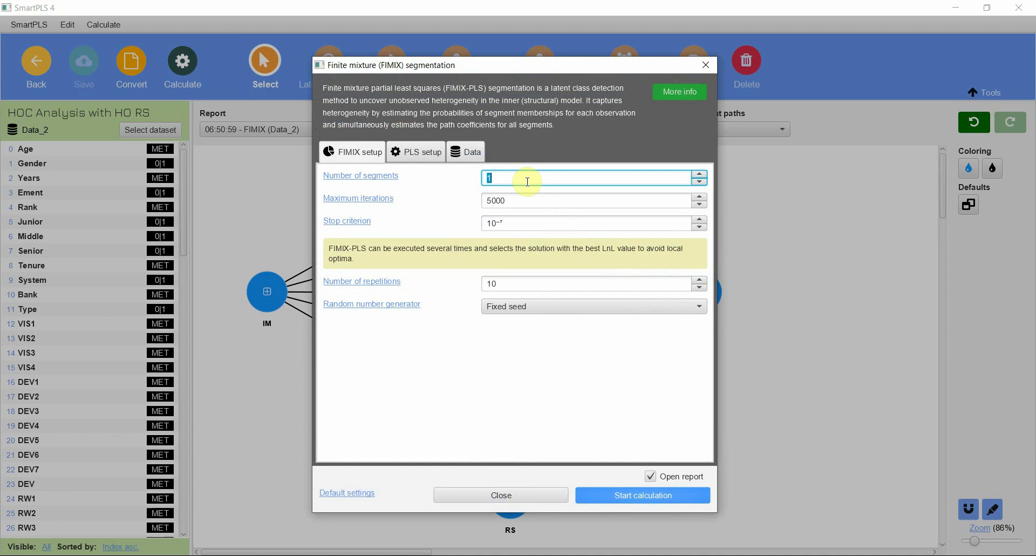
left_click(654, 496)
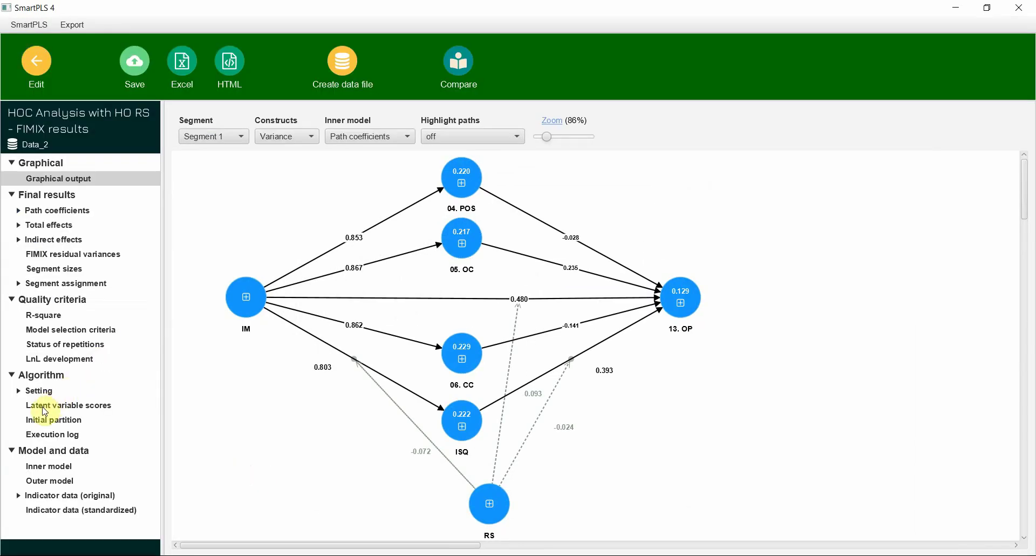
Copy the new criteria (AIC3 3,302.656, CAIC 3,452.100, EN 0.708) for Excel.
left_click(86, 332)
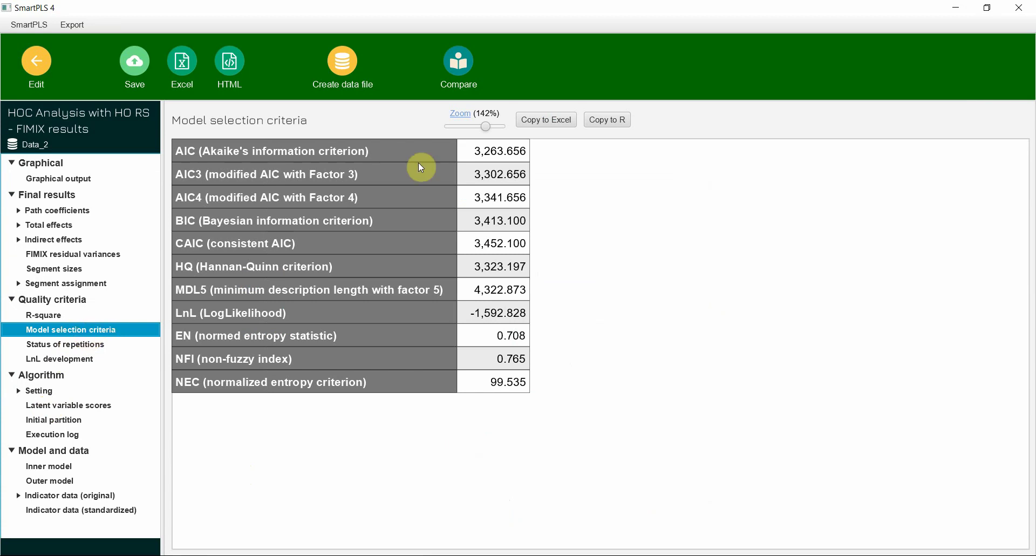
left_click(547, 120)
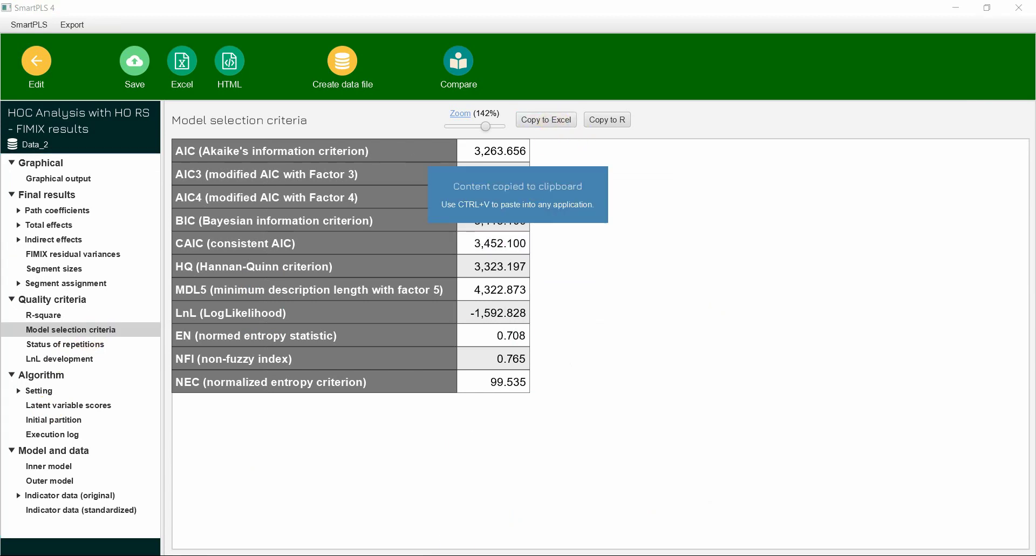
key("alt+Tab")
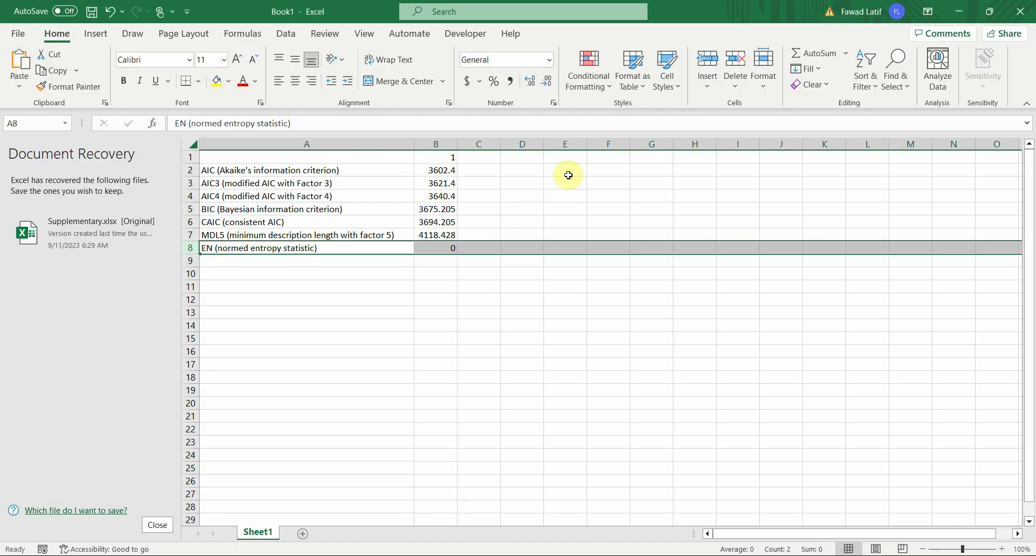
Paste the copied criteria table into C1 and widen column C to show the names.
left_click(478, 154)
key("ctrl+v")
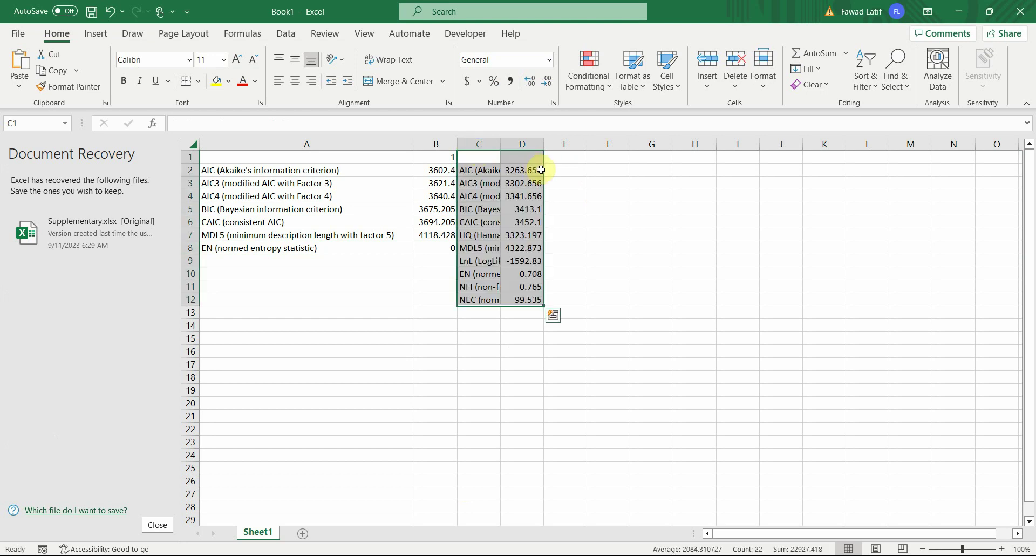
left_click_drag(497, 146, 667, 146)
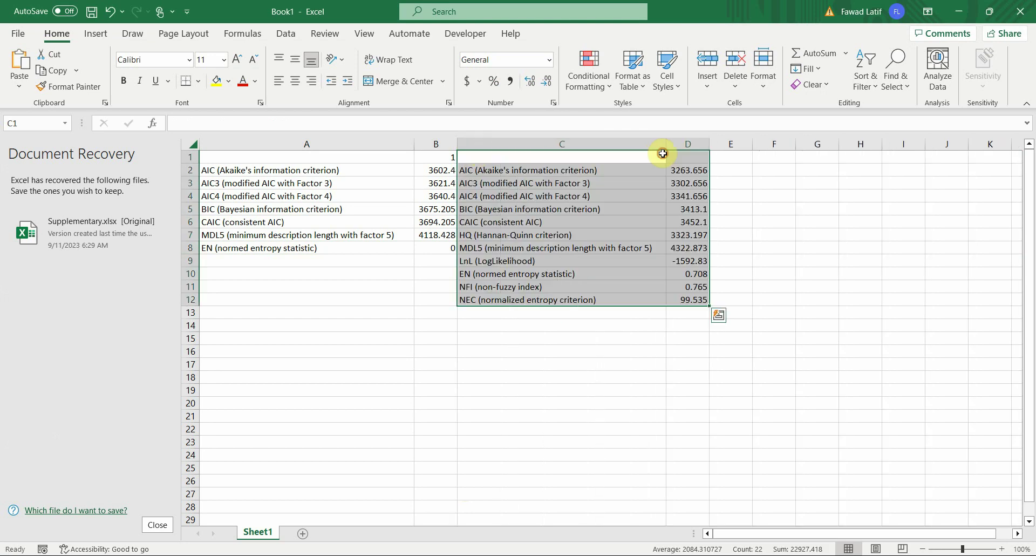
key("Escape")
Clear the HQ, LnL, NFI and NEC labels from column C.
left_click(485, 234)
key("Delete")
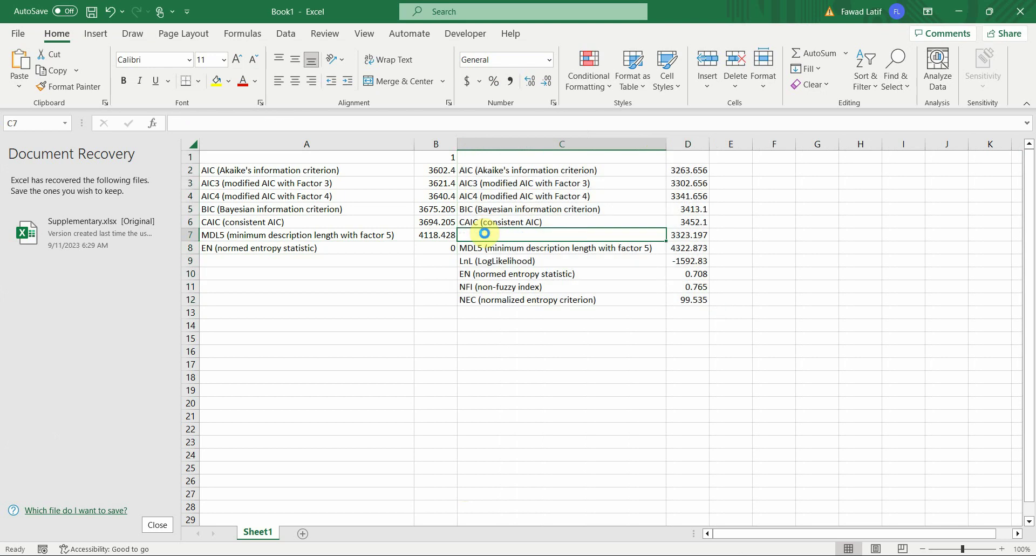
key("Down")
key("Down")
key("Down")
key("Up")
key("Delete")
key("Down")
key("Down")
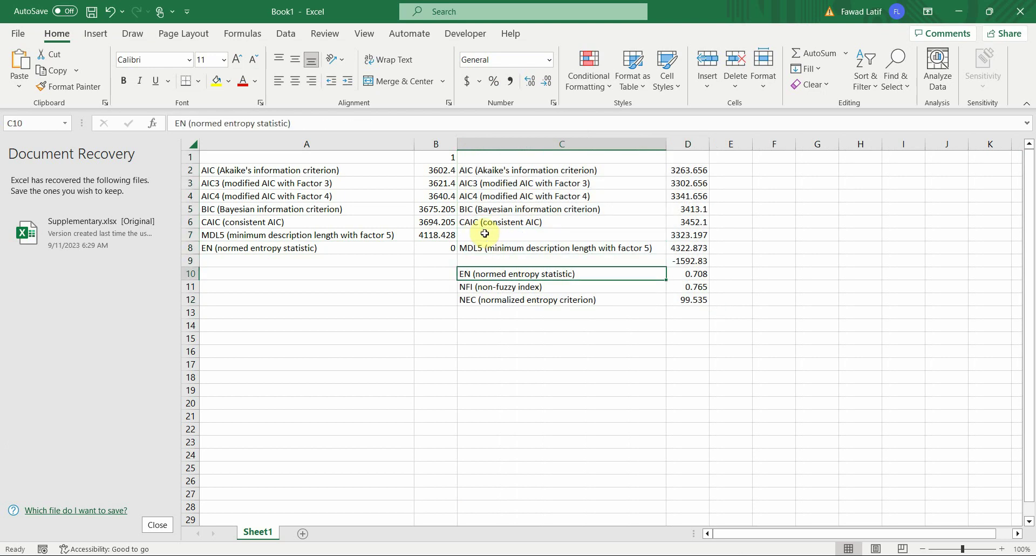
key("Delete")
key("Down")
key("Delete")
key("Up")
Clear the HQ, LnL, NFI and NEC values from column D.
key("Up")
key("Up")
key("Up")
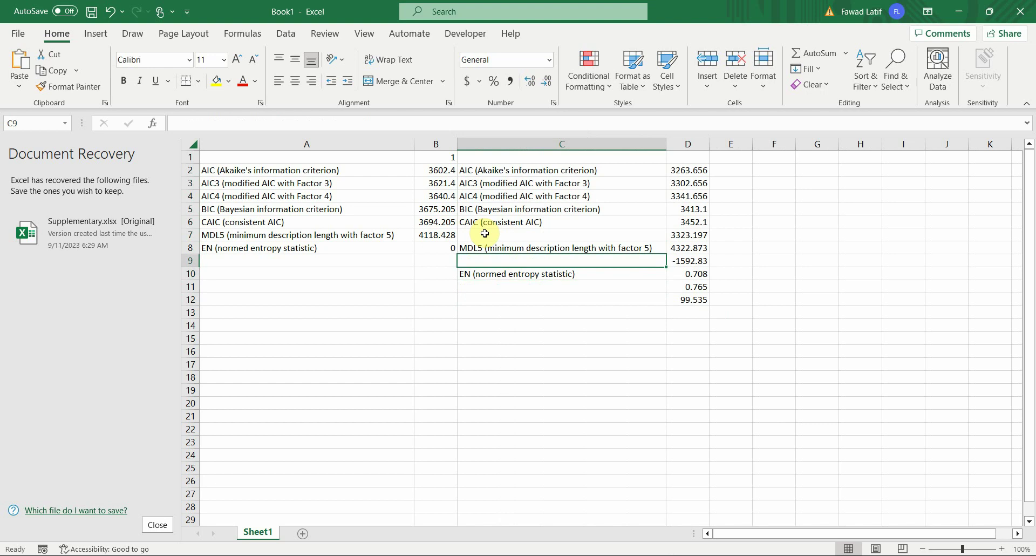
key("Right")
key("Up")
key("Delete")
key("Down")
key("Down")
key("Delete")
key("Down")
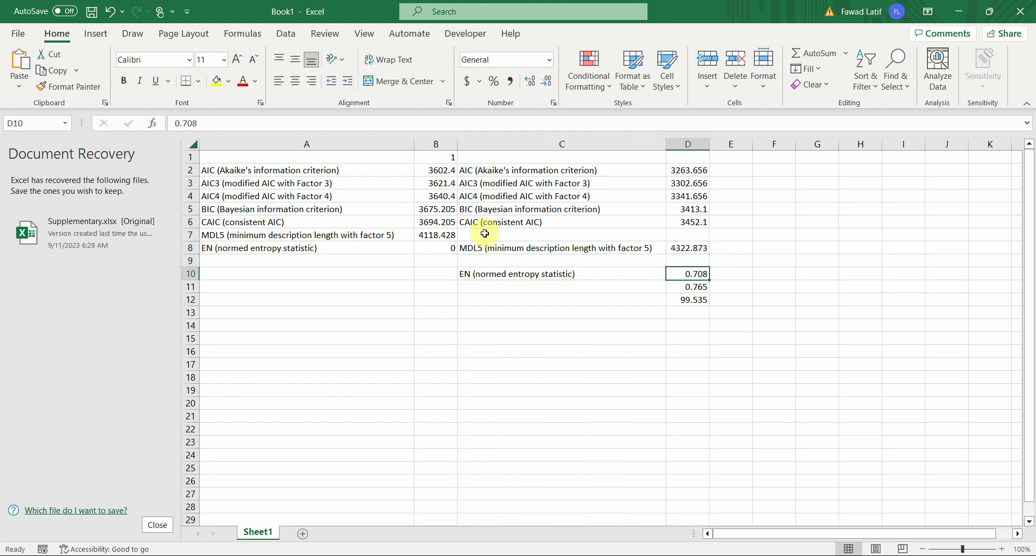
key("Down")
key("Delete")
Move the MDL5 and EN rows up into rows 7 and 8.
key("Down")
key("Delete")
key("Up")
key("Up")
key("Up")
key("Left")
key("Up")
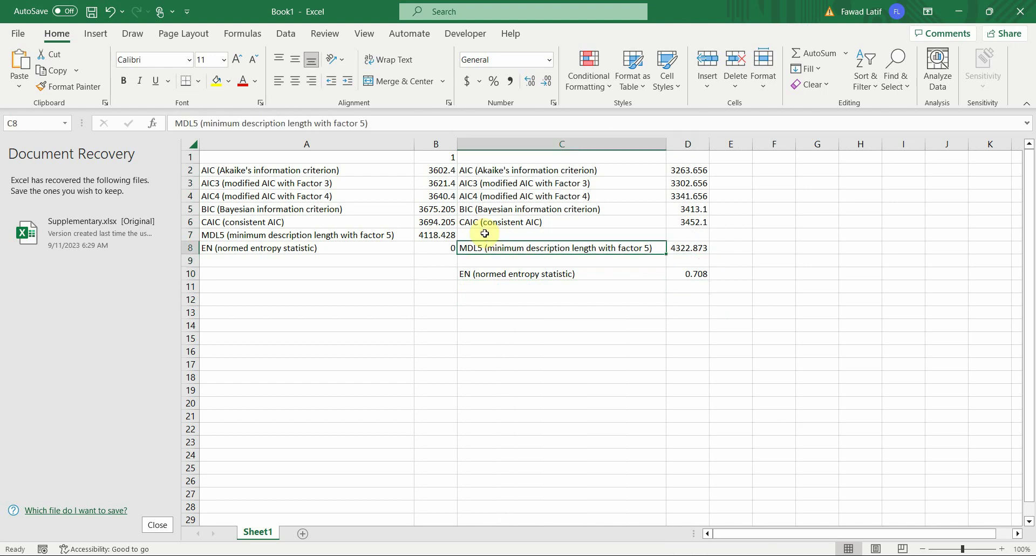
key("shift+Right")
key("ctrl+x")
left_click(485, 233)
key("ctrl+v")
key("Down")
key("Down")
key("Down")
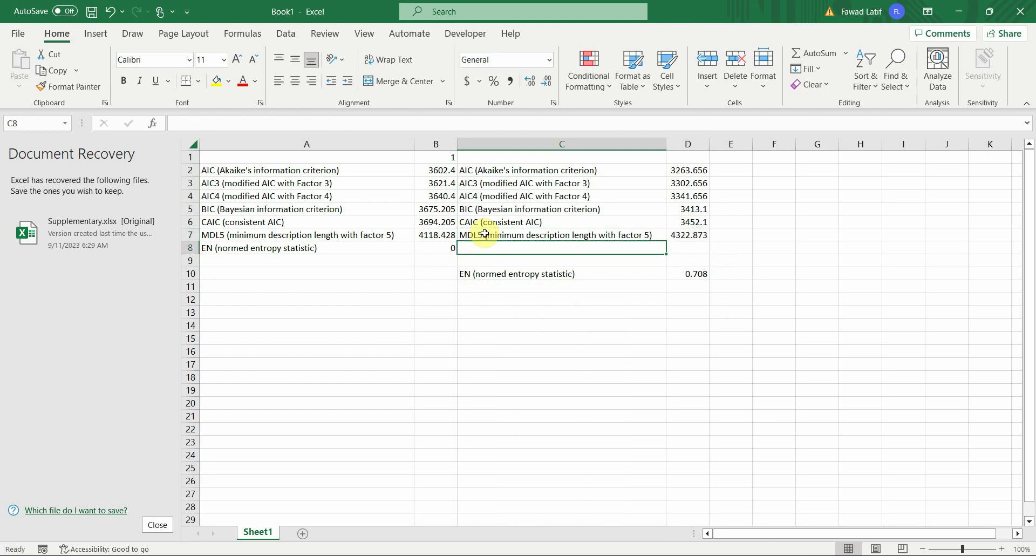
key("shift+Right")
key("ctrl+x")
key("Up")
key("Up")
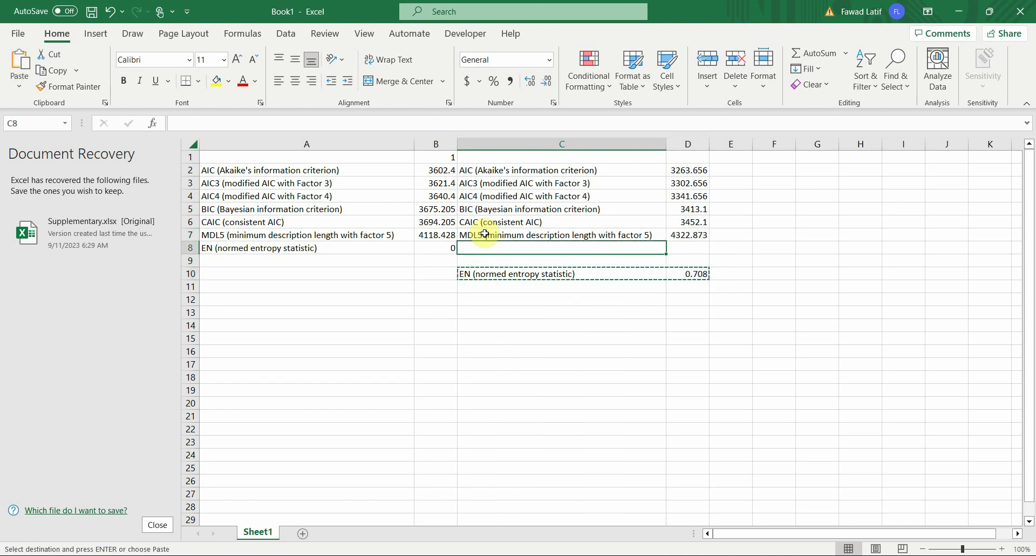
key("ctrl+v")
key("Right")
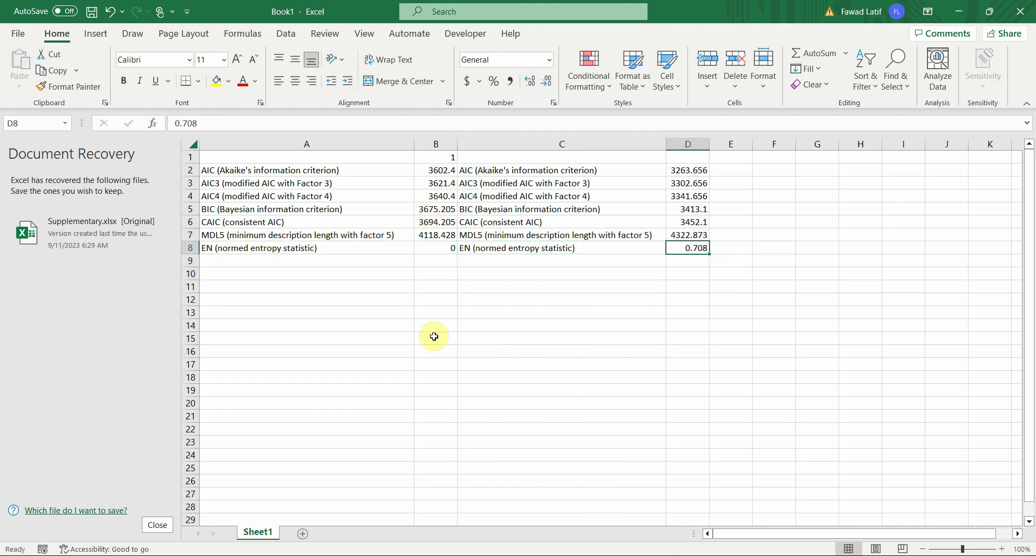
Check the calculation methods list in SmartPLS's model editor, then return to Excel.
left_click(408, 553)
left_click(35, 66)
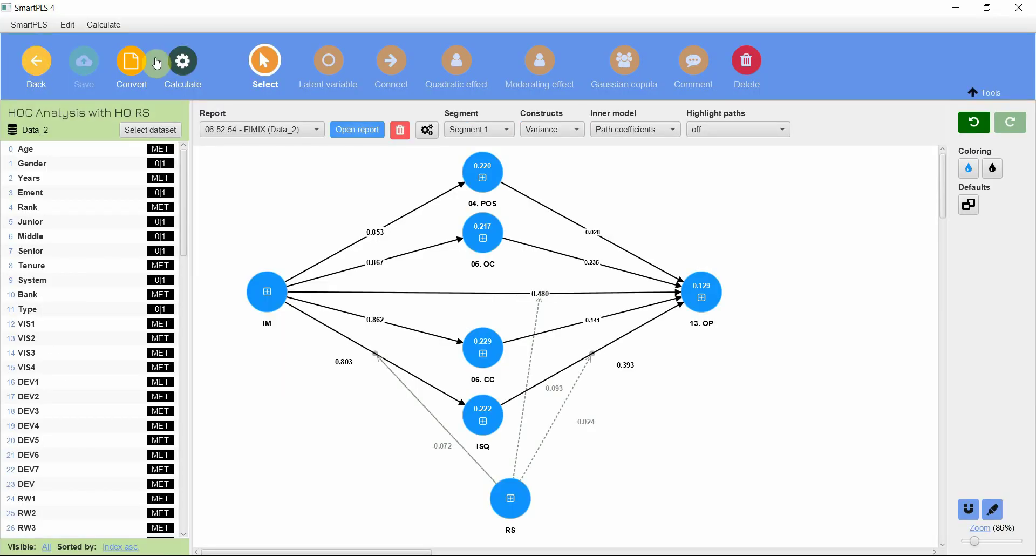
left_click(183, 60)
key("alt+Tab")
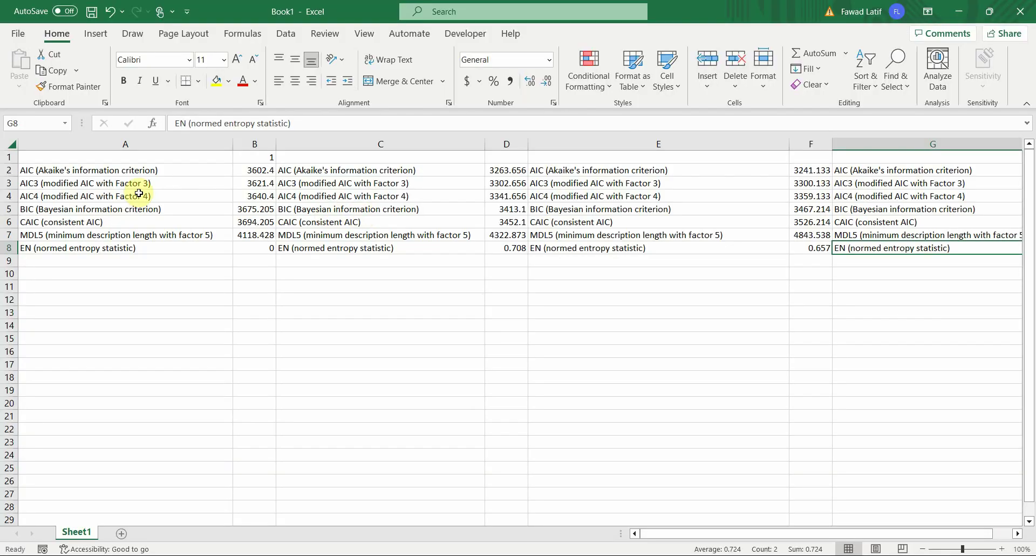
Number the value columns with segment counts 2, 3 and 4 in D1, F1 and H1.
left_click(507, 155)
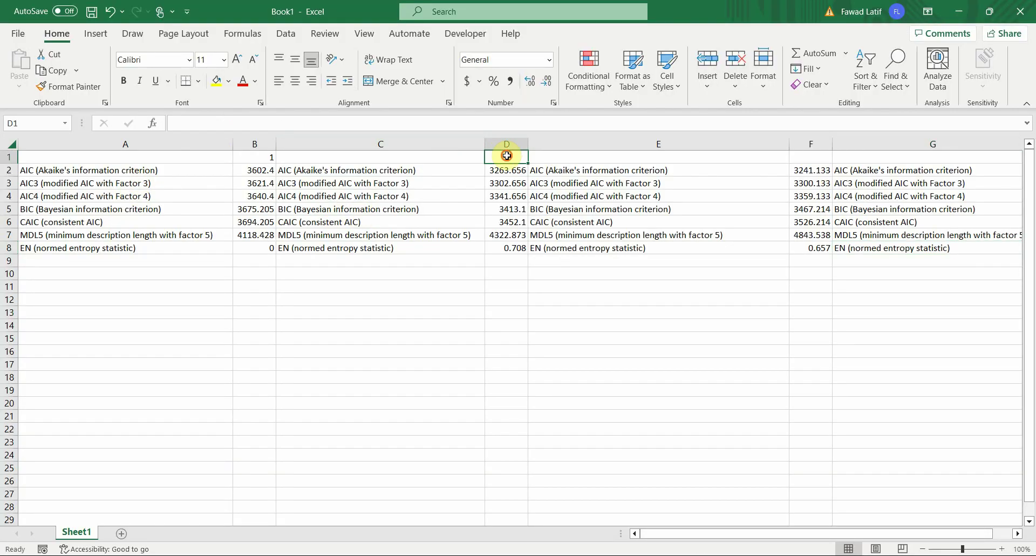
type("2")
key("Tab")
key("Tab")
key("Tab")
key("Left")
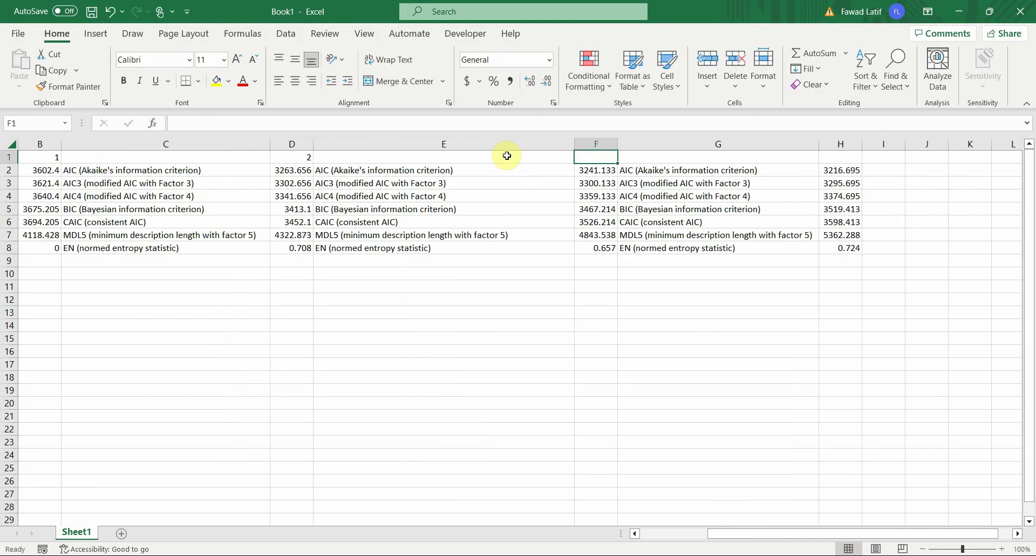
key("Left")
key("Left")
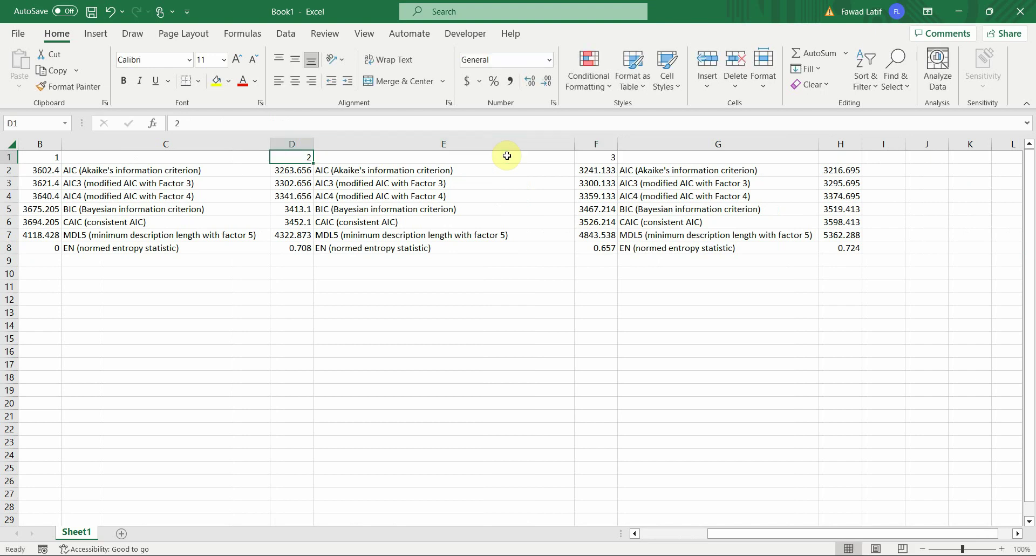
key("Right")
key("Right")
key("Right")
key("Right")
key("Left")
key("Left")
key("Left")
key("Left")
key("Left")
key("Left")
key("Left")
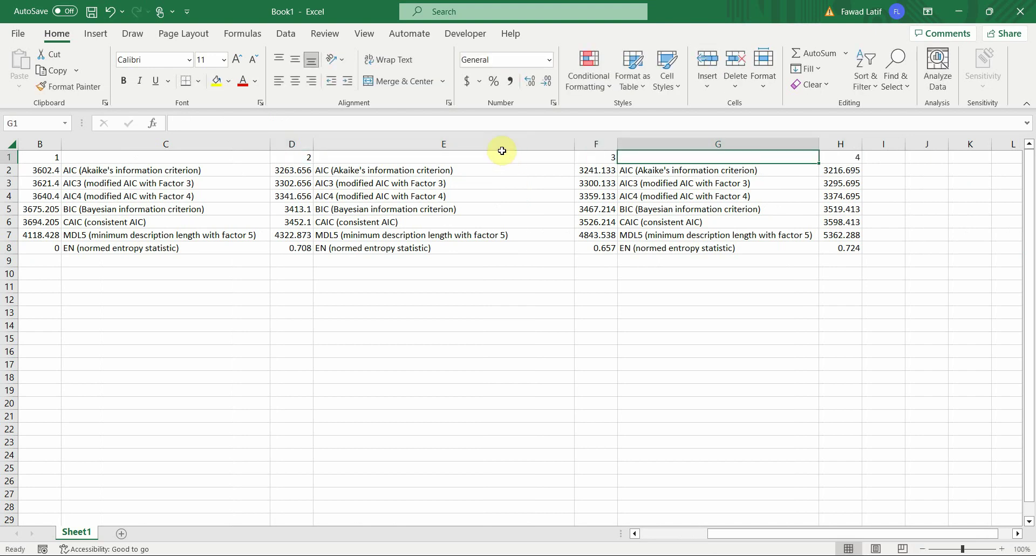
Clear the duplicate AIC-to-EN criterion labels from columns C, E and G.
key("Right")
key("Right")
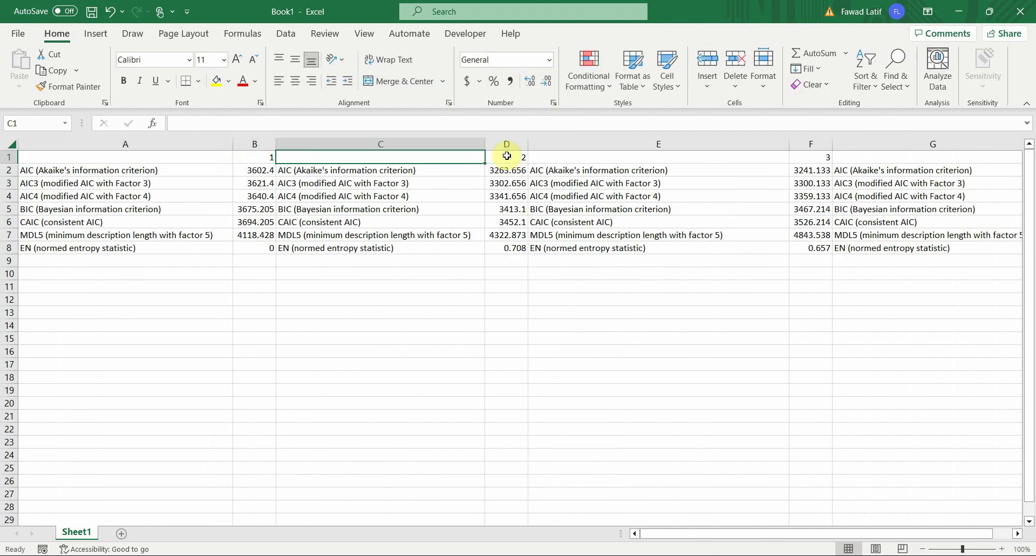
key("Down")
key("shift+Down")
key("shift+Down")
key("shift+Down")
key("shift+Down")
key("shift+Down")
key("shift+Down")
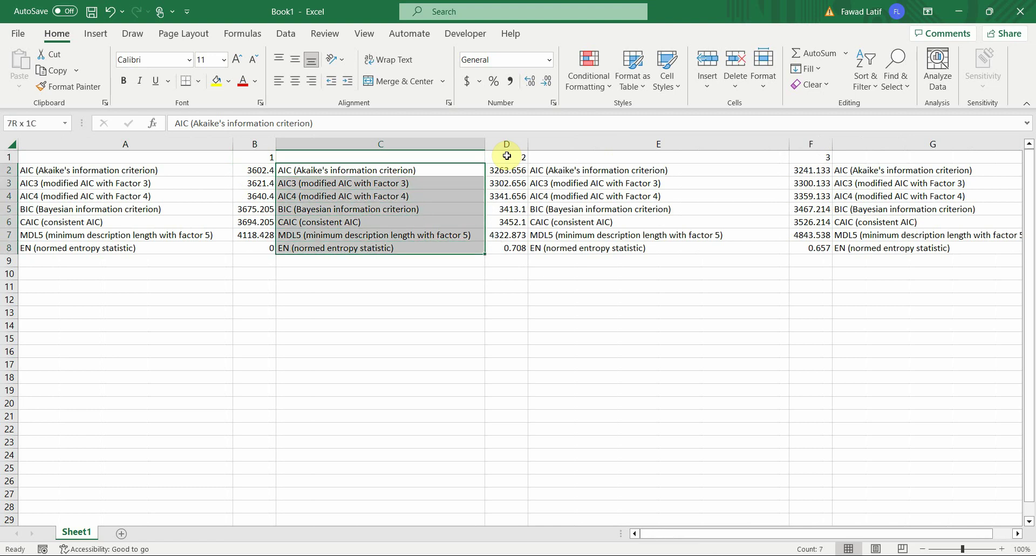
key("Delete")
key("Right")
key("Right")
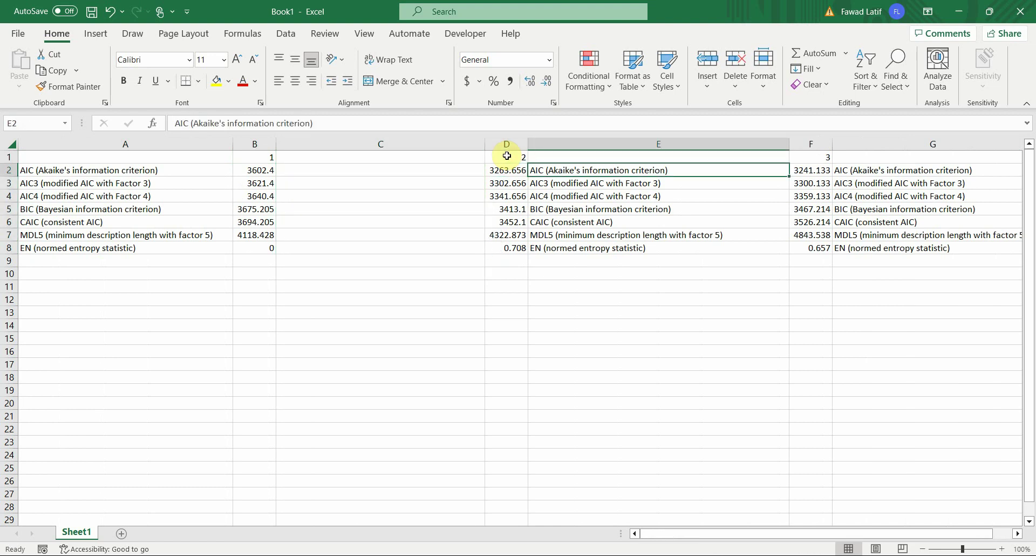
key("shift+Down")
key("shift+Down")
key("shift+Down")
key("shift+Down")
key("shift+Down")
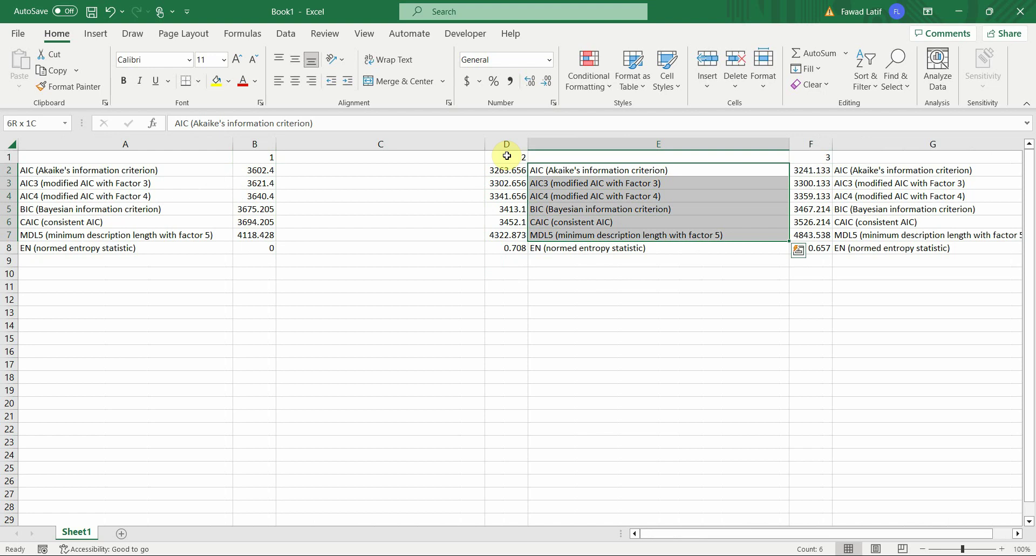
key("shift+Down")
key("Delete")
key("Right")
key("Right")
key("shift+Down")
key("shift+Down")
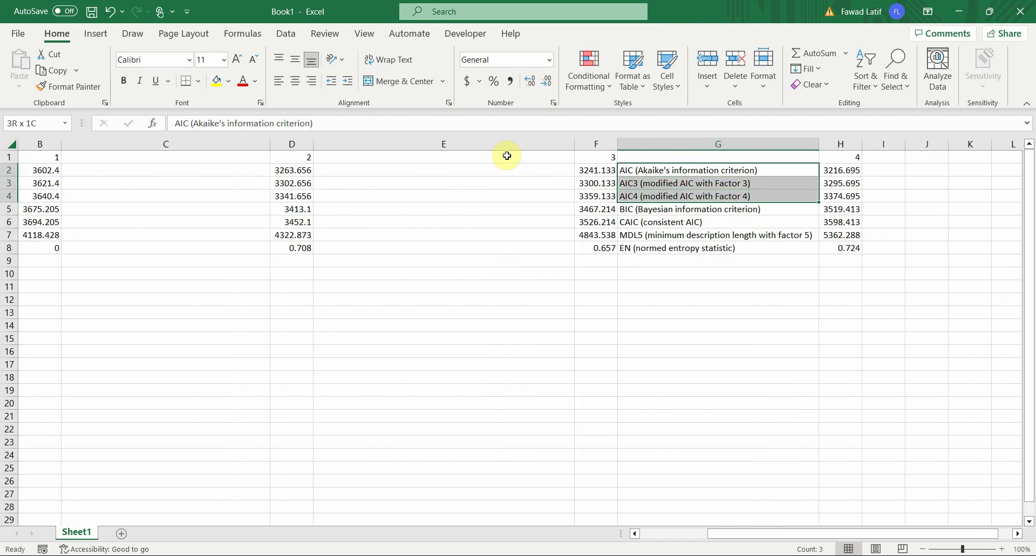
key("shift+Down")
key("shift+Down")
key("shift+Down")
key("shift+Down")
key("Left")
key("Right")
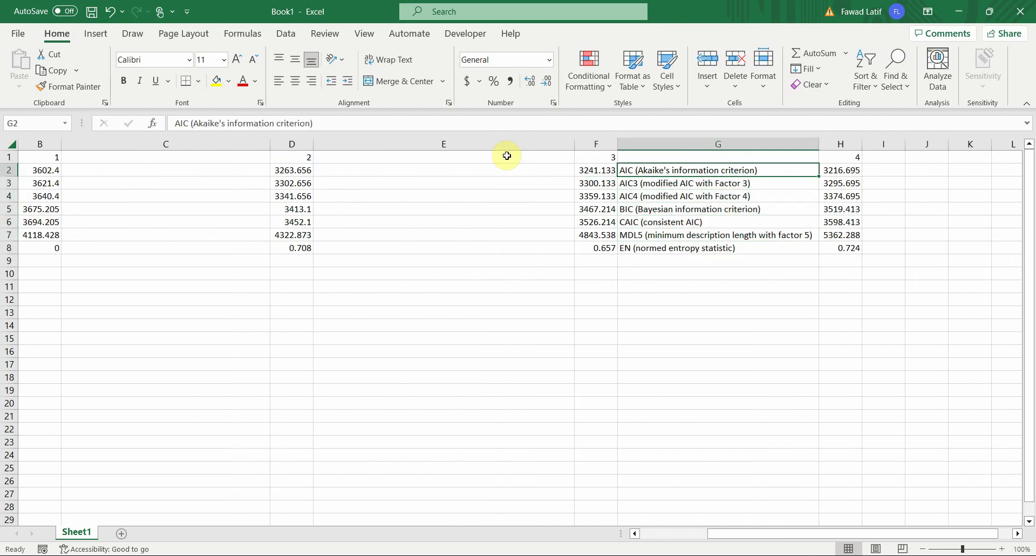
key("shift+Down")
key("shift+Down")
key("shift+Down")
key("shift+Down")
key("shift+Down")
key("shift+Down")
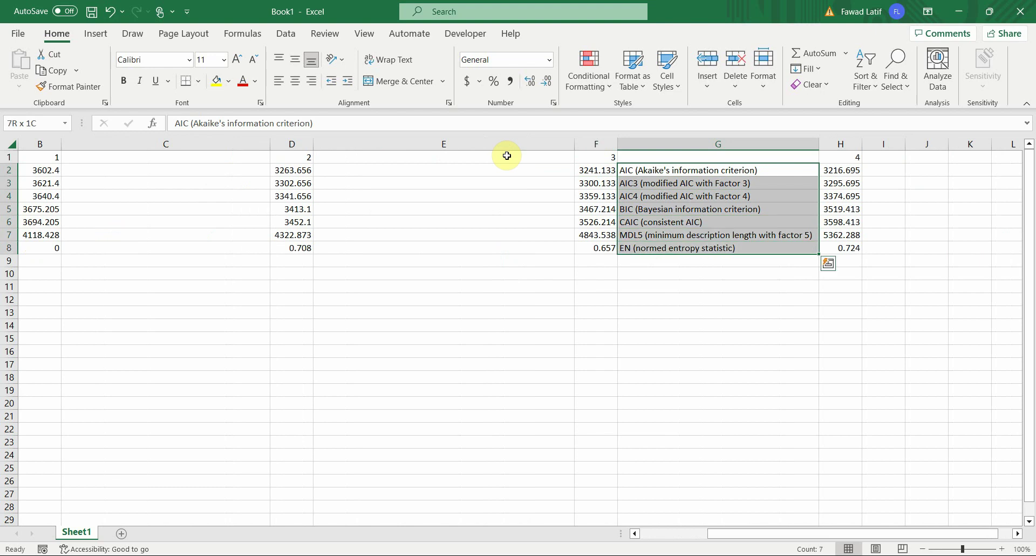
key("Delete")
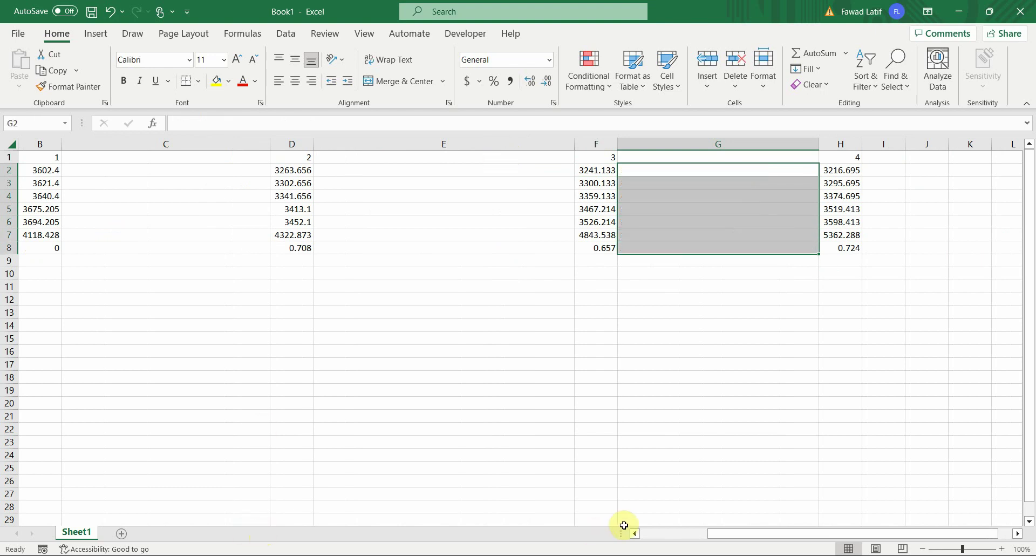
left_click(660, 534)
Delete the now-empty spacer columns C and D, then select empty column E.
left_click(374, 143)
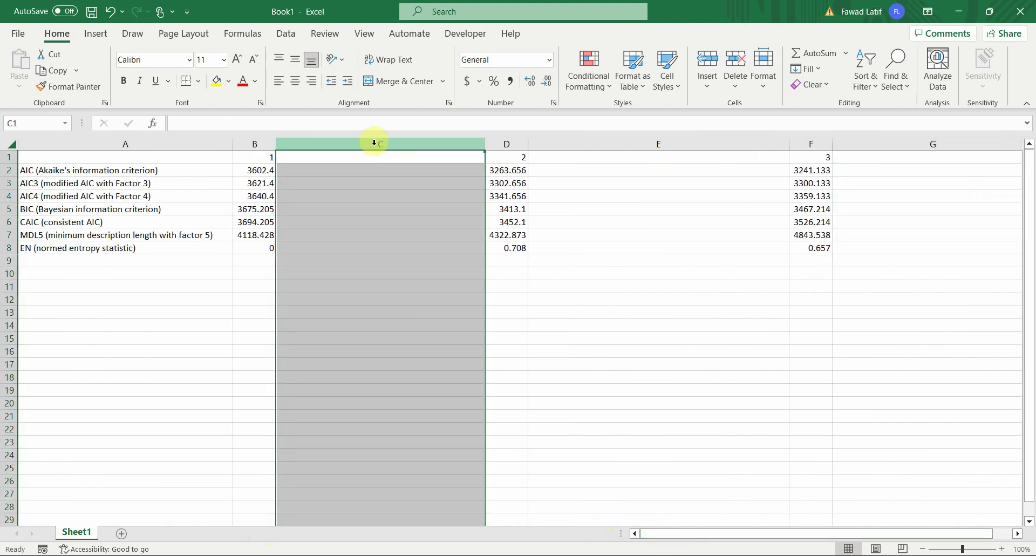
right_click(374, 144)
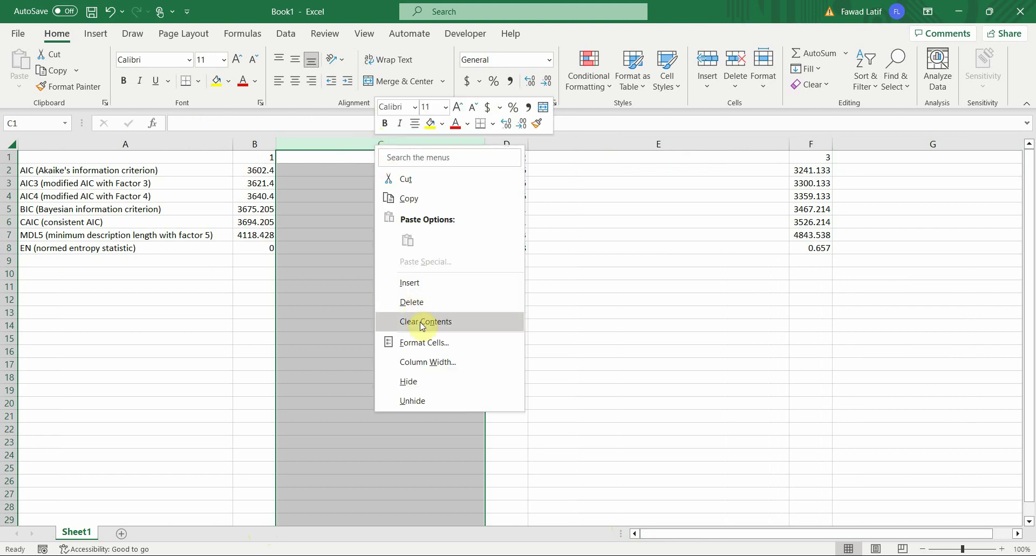
left_click(435, 302)
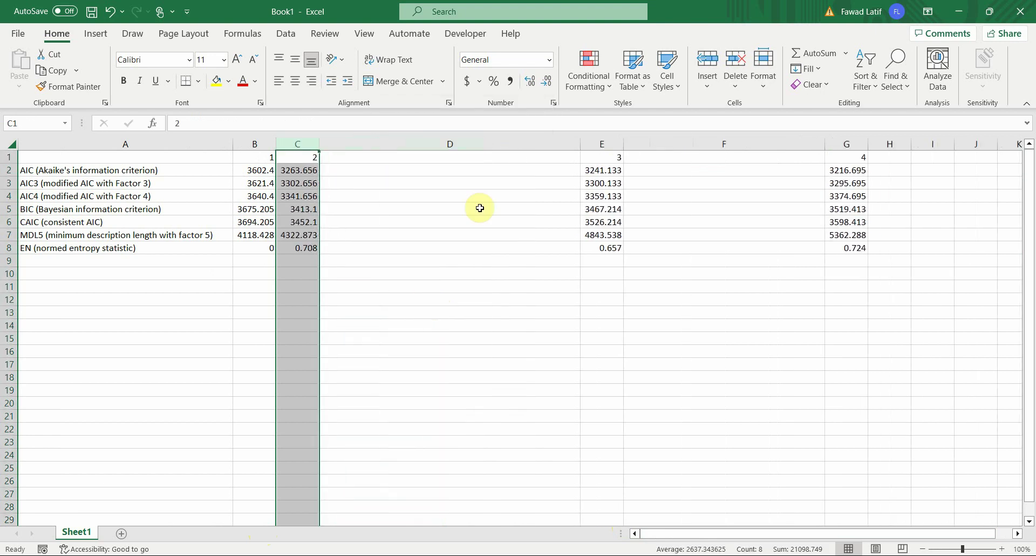
right_click(439, 145)
left_click(474, 305)
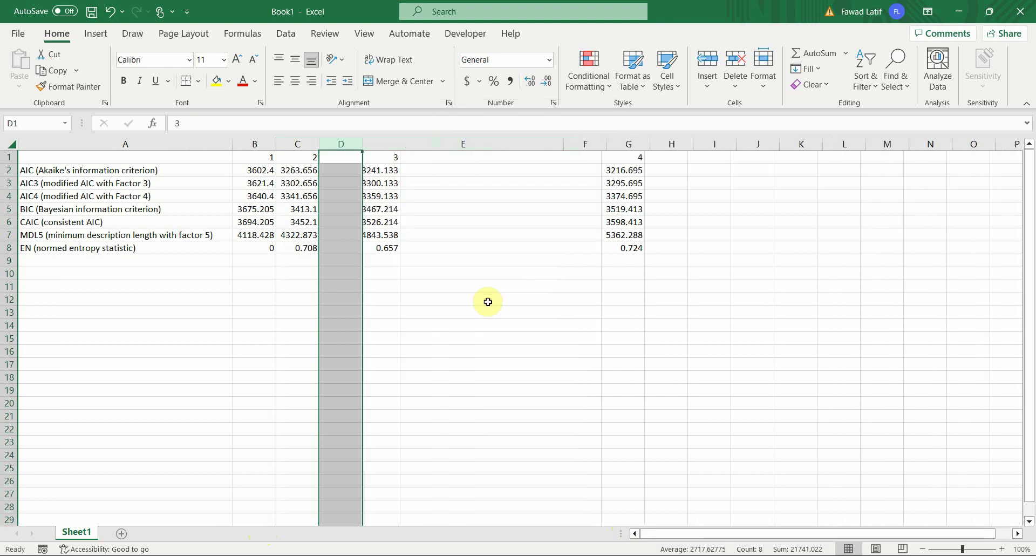
left_click(519, 144)
Remove empty column E and find the lowest AIC3 value, 3295.695.
key("ctrl+minus")
left_click(255, 170)
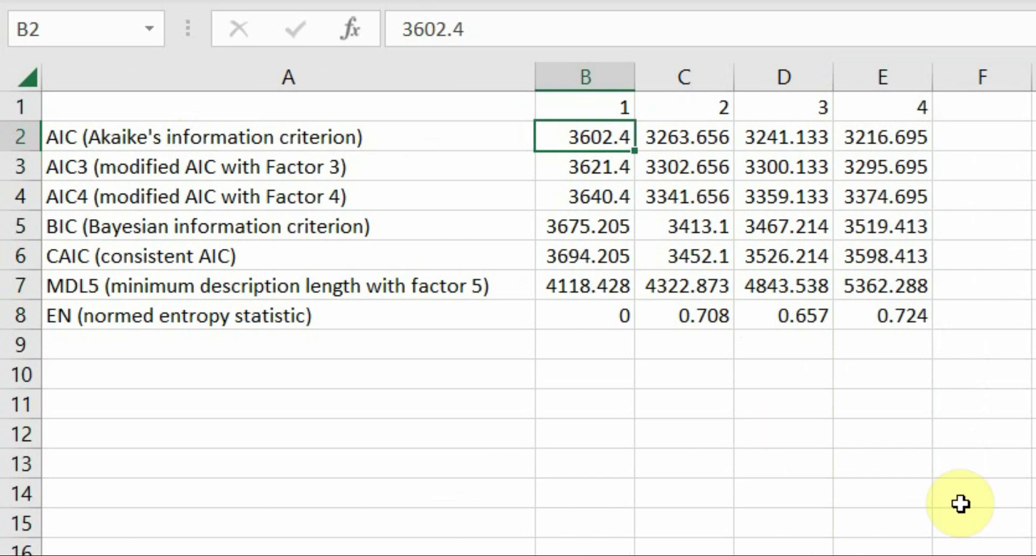
left_click(586, 163)
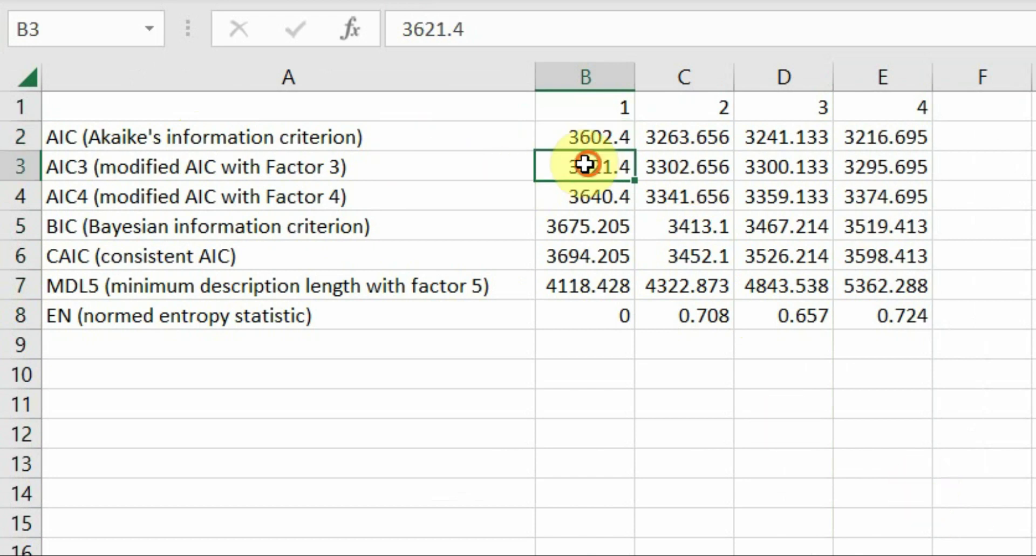
left_click(672, 165)
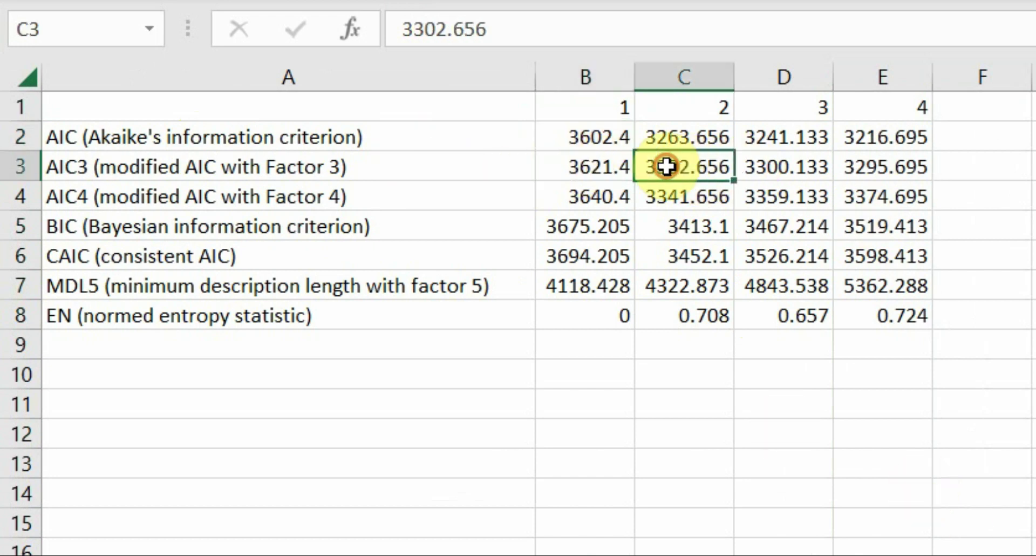
left_click(763, 163)
left_click(860, 167)
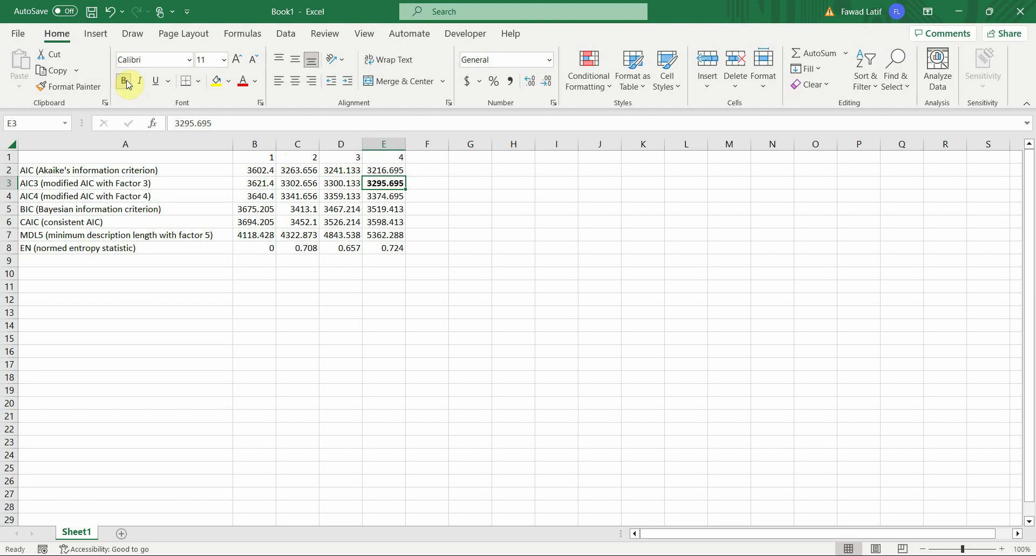
Bold the lowest AIC4 (3341.656), BIC (3413.1), CAIC and MDL5 (4118.428) values.
key("Down")
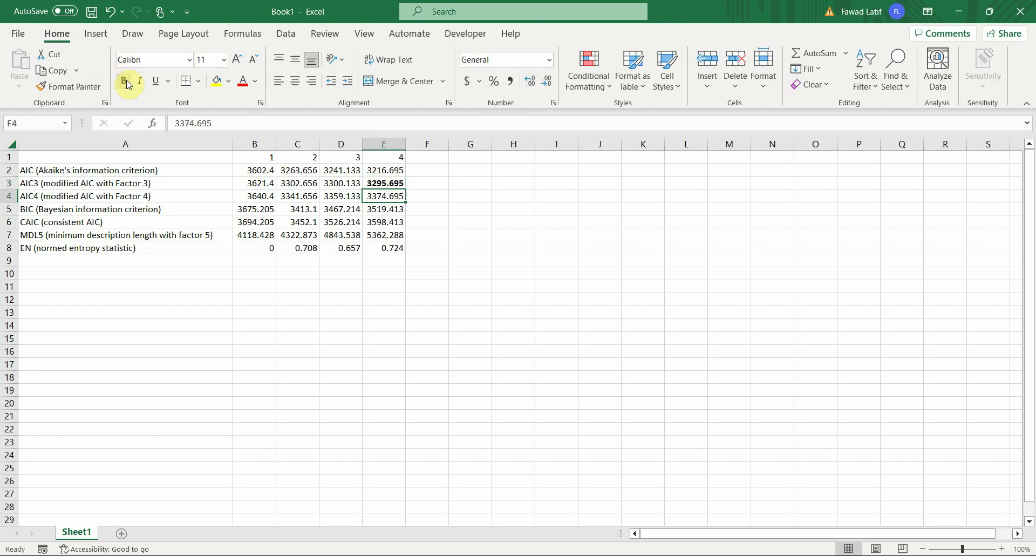
key("Left")
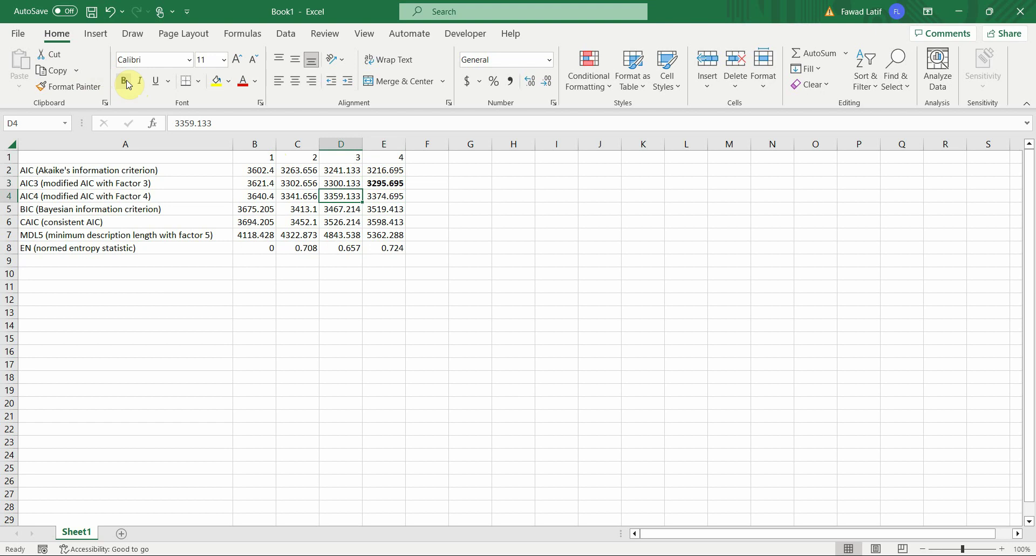
key("Left")
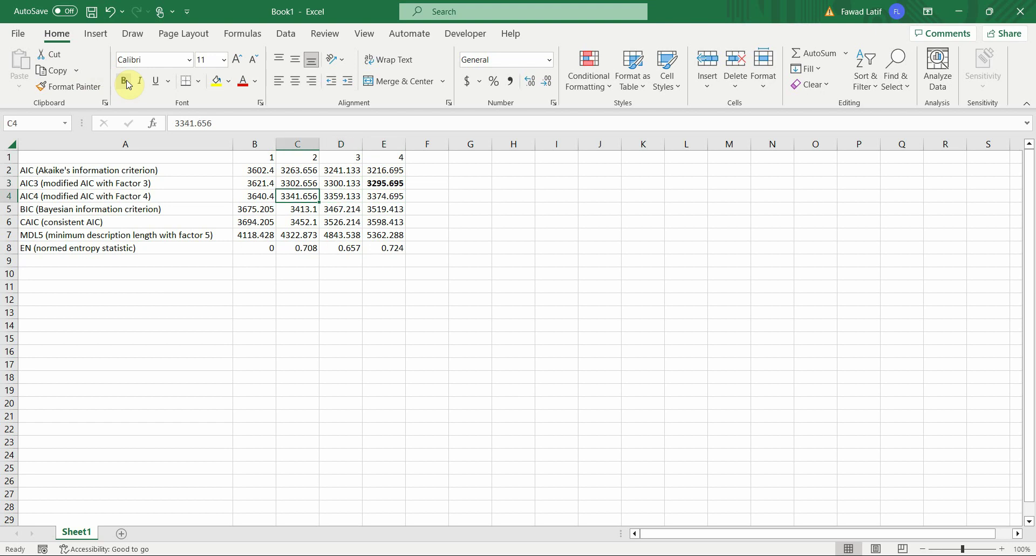
key("Down")
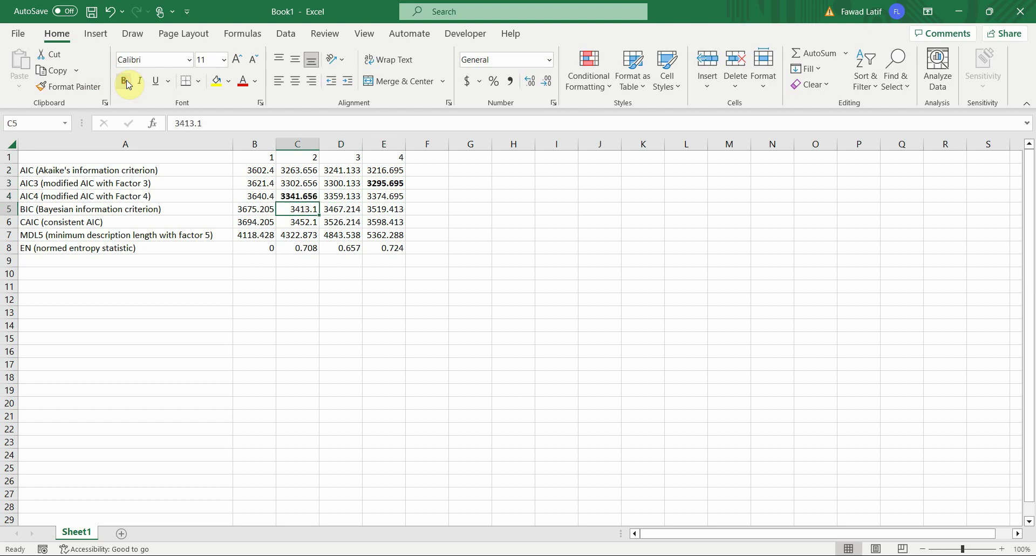
key("Left")
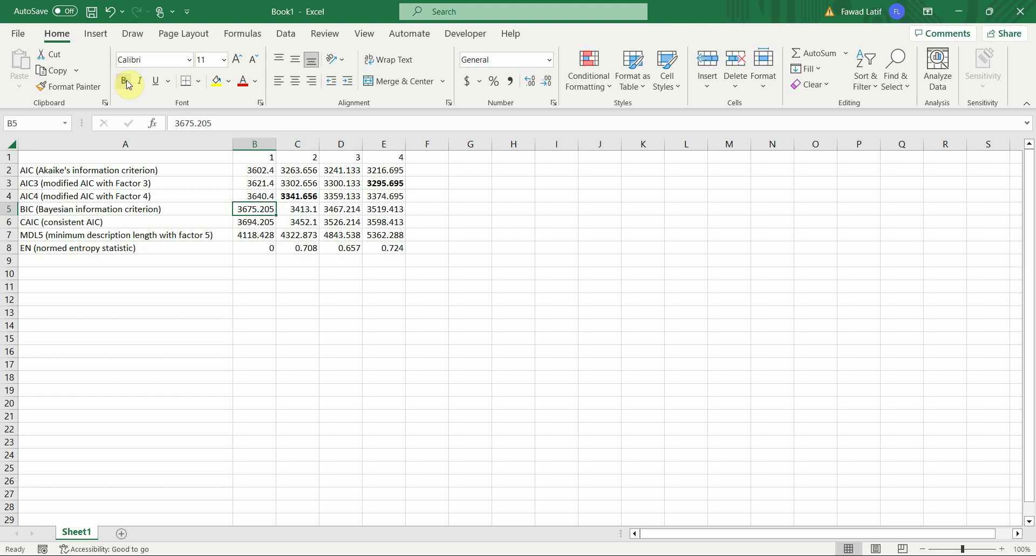
key("Right")
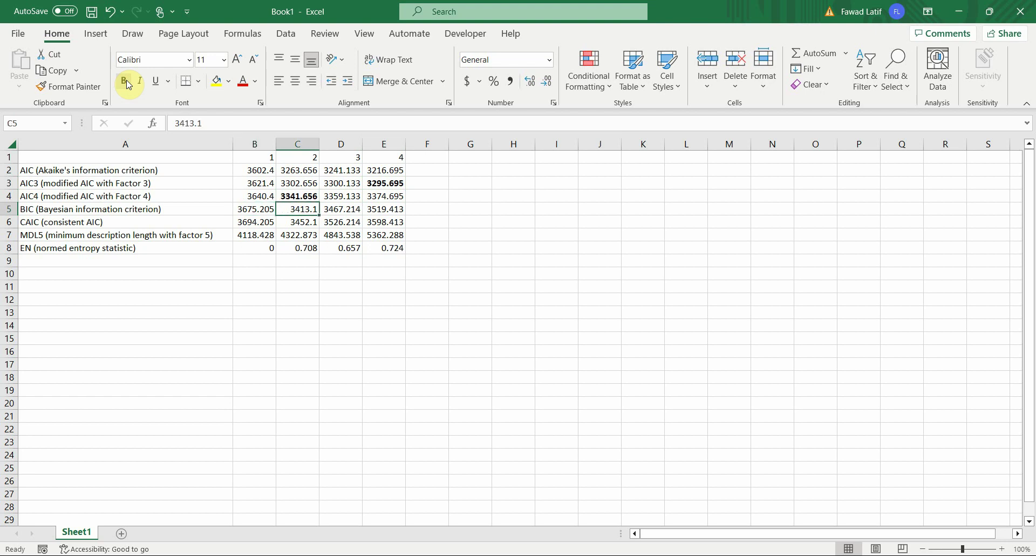
left_click(126, 81)
key("Down")
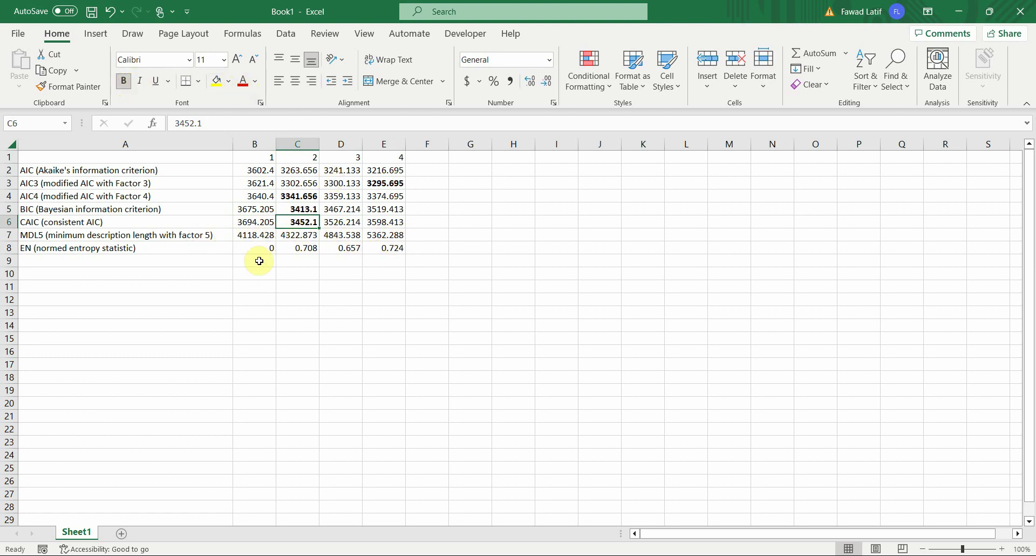
left_click(241, 230)
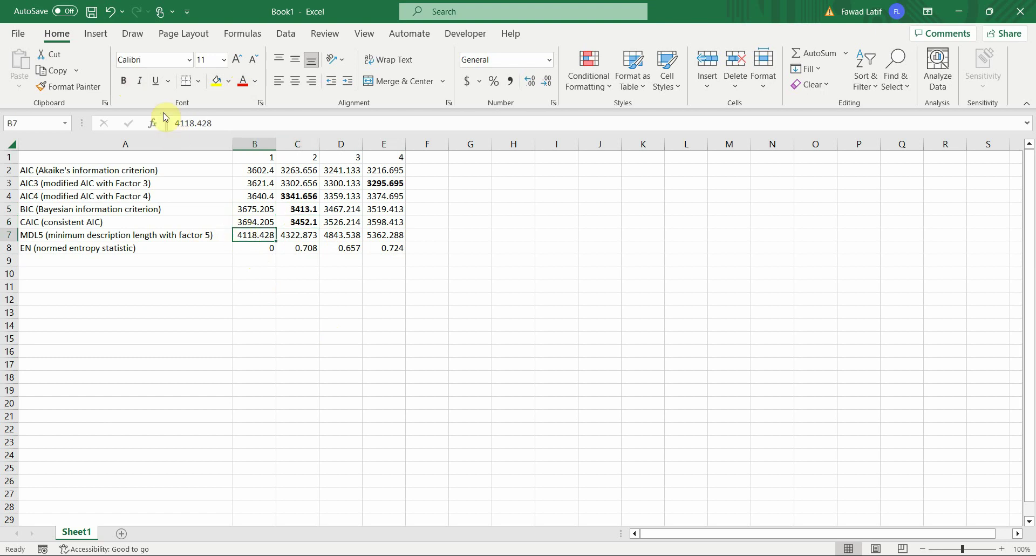
left_click(125, 83)
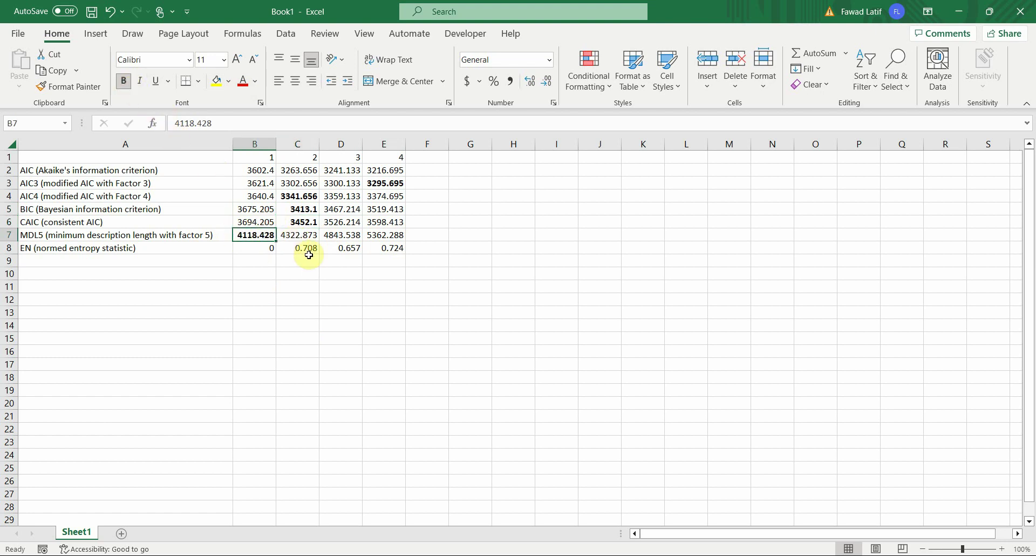
Select the EN values for the two- to four-segment solutions.
left_click_drag(309, 255, 389, 248)
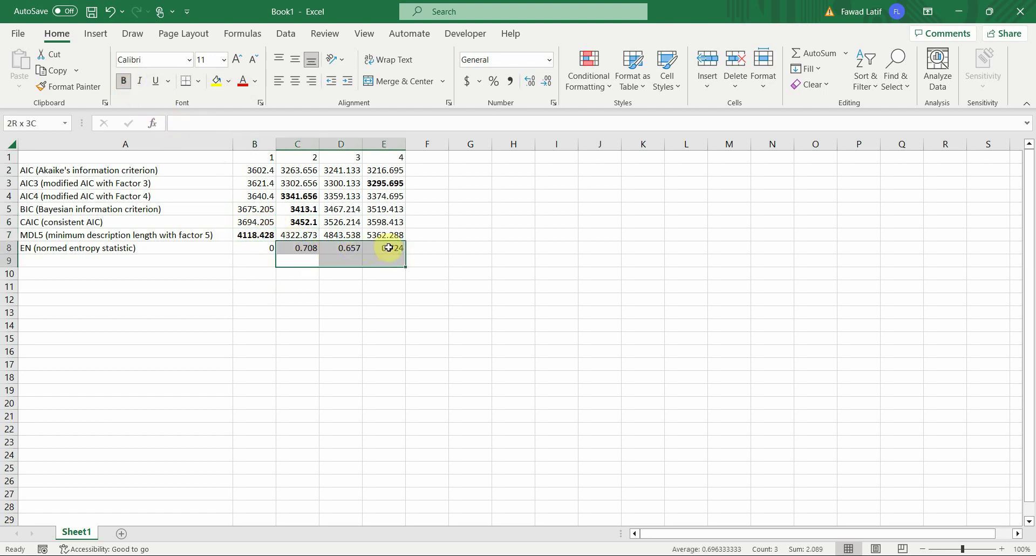
left_click(418, 248)
left_click_drag(292, 248, 374, 254)
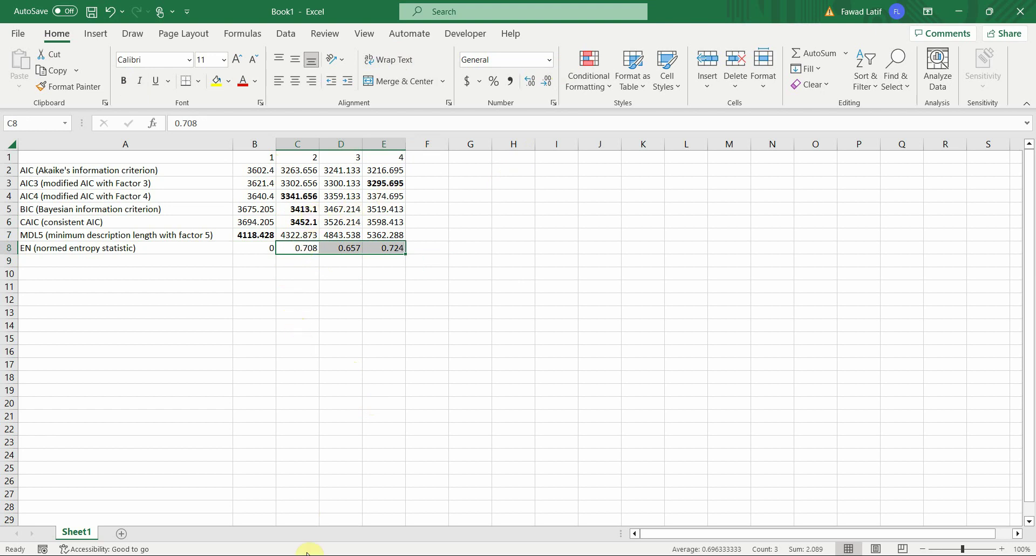
Scroll the paper to page 14's FIMIX passage and highlight 'AIC3 and CAIC'.
left_click(373, 484)
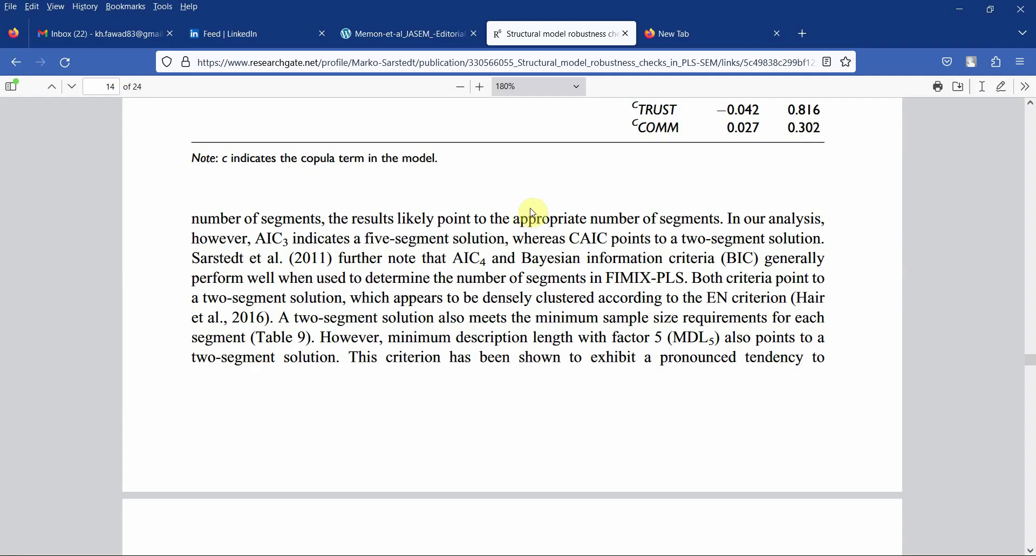
scroll(335, 232, "up", 10)
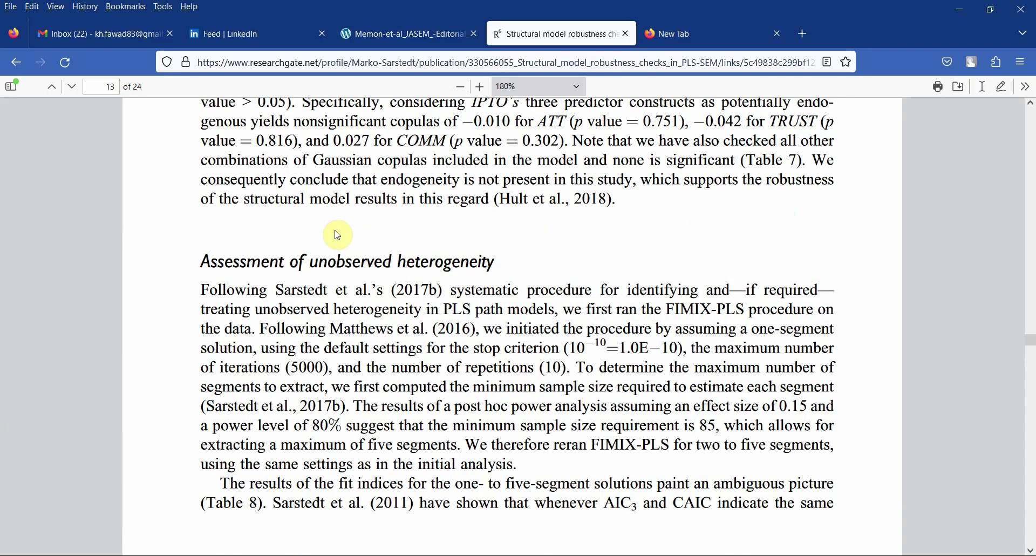
scroll(336, 231, "down", 3)
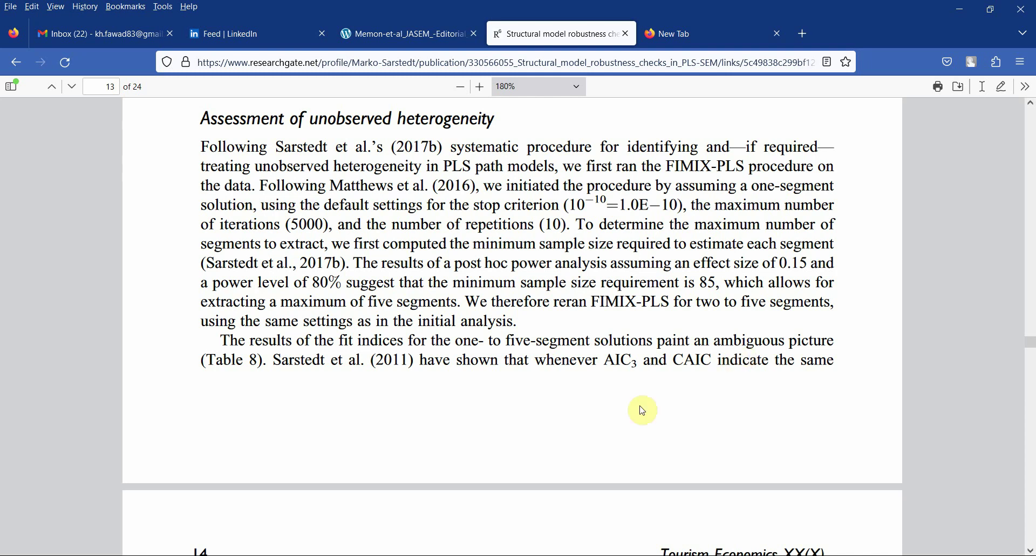
scroll(540, 270, "down", 7)
scroll(324, 292, "up", 5)
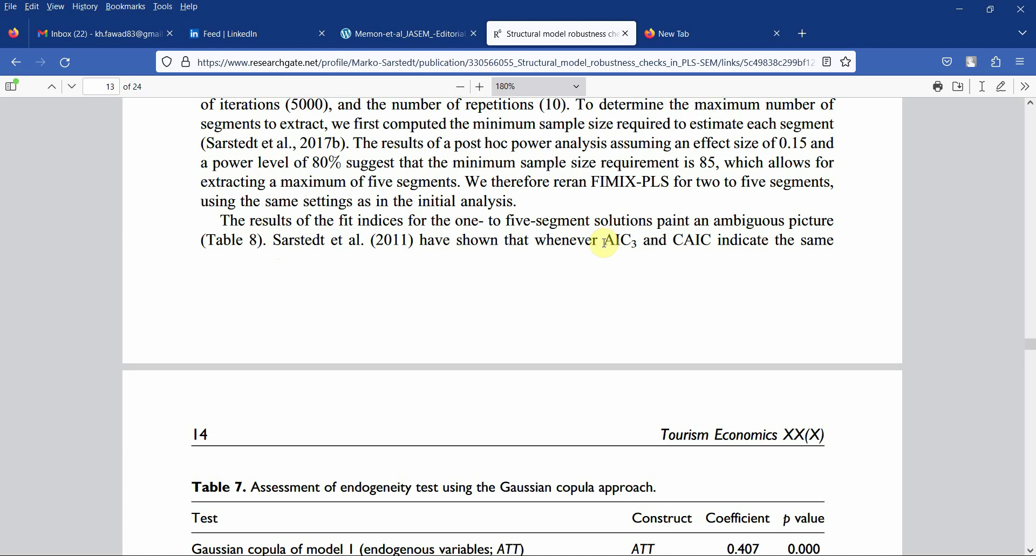
left_click_drag(605, 243, 713, 246)
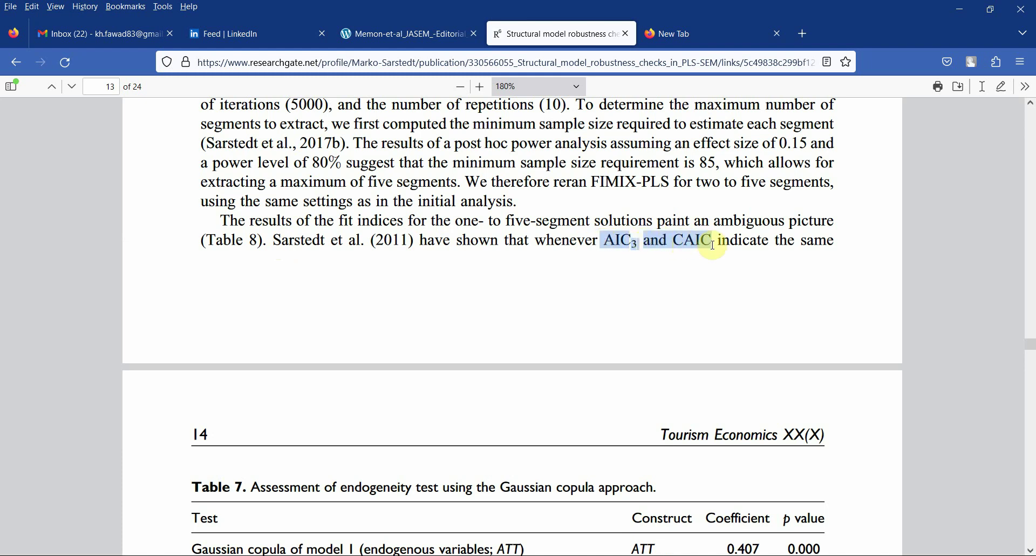
scroll(713, 246, "down", 10)
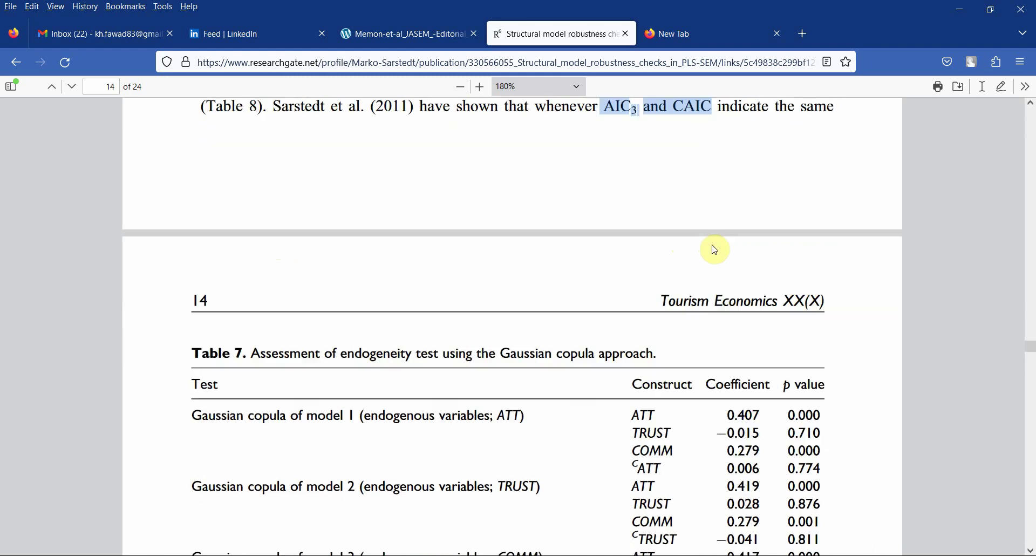
scroll(716, 250, "down", 6)
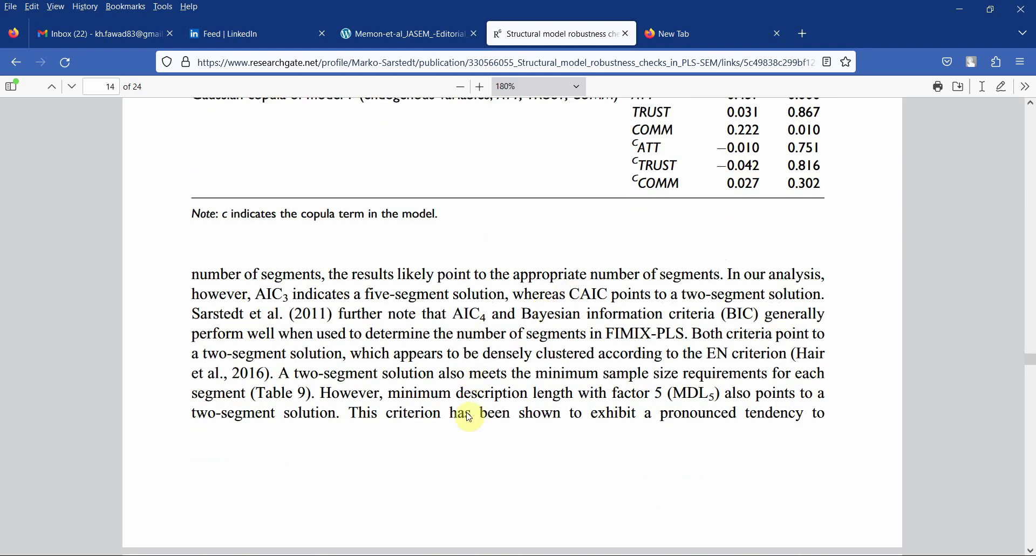
Move the CAIC row into row 4 between AIC3 and AIC4, and check the bold values.
left_click(479, 555)
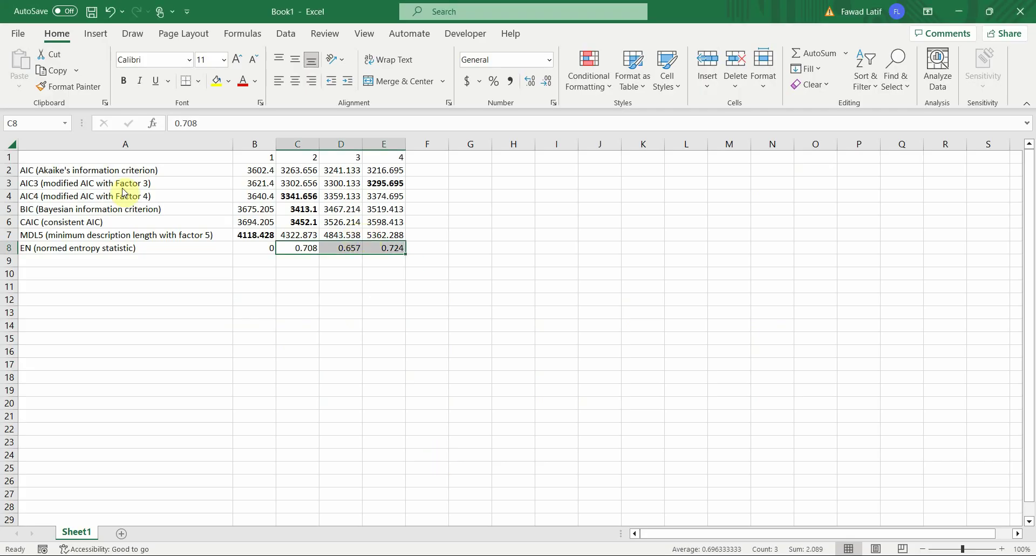
left_click(8, 183)
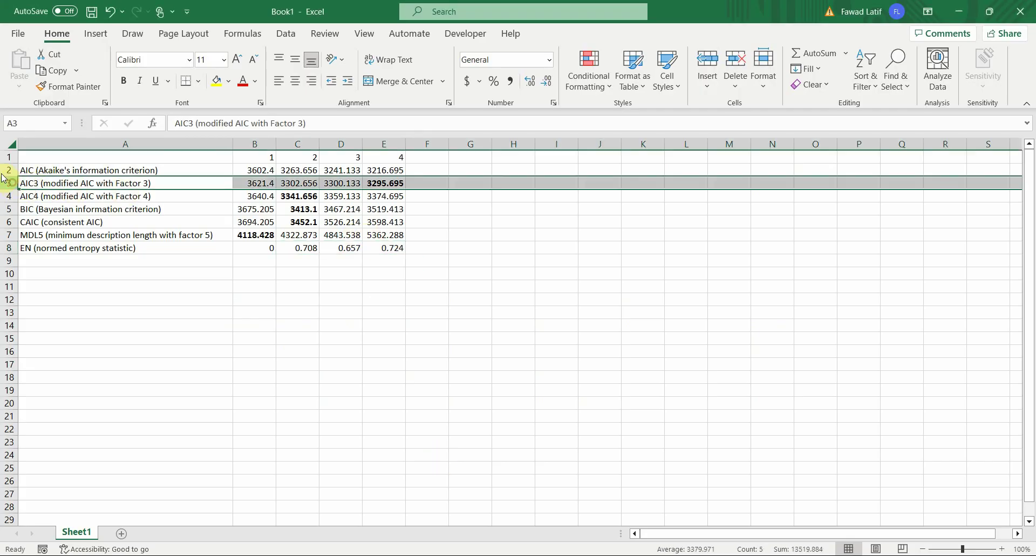
left_click(8, 222)
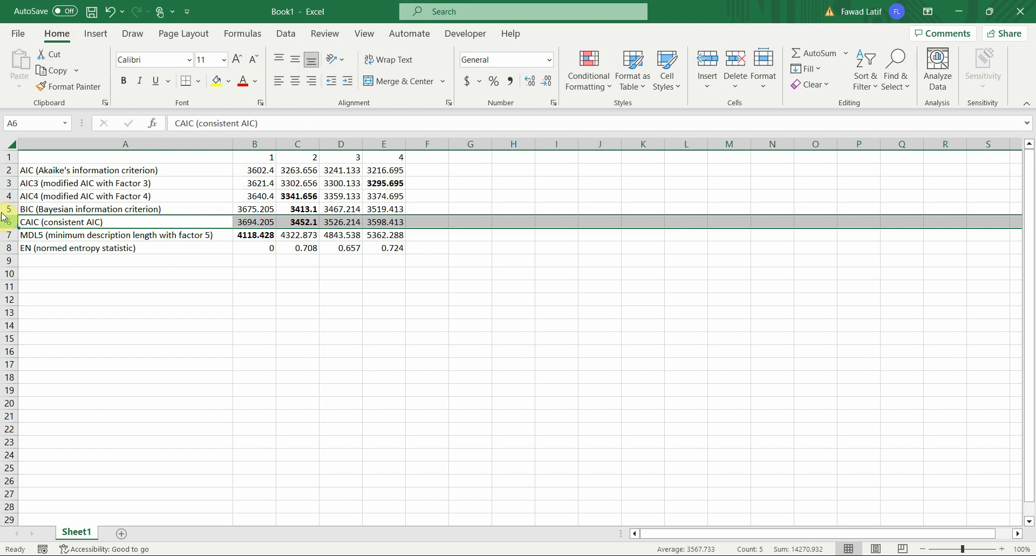
right_click(5, 218)
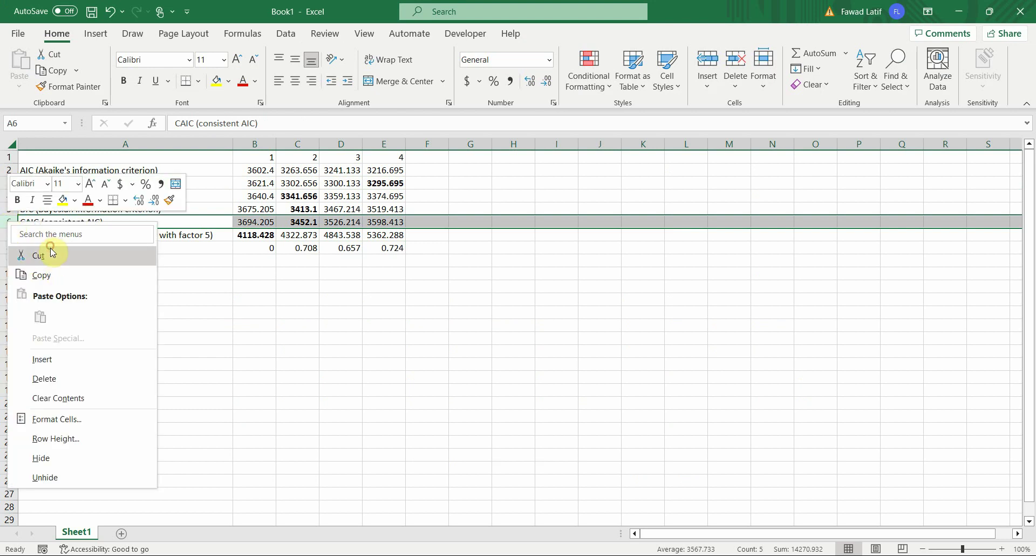
left_click(53, 252)
right_click(8, 195)
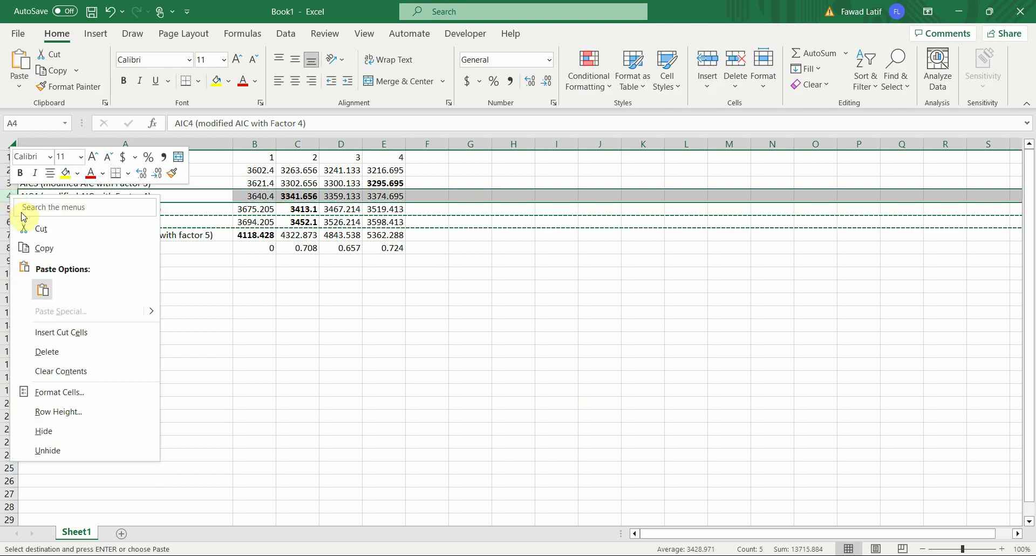
left_click(60, 332)
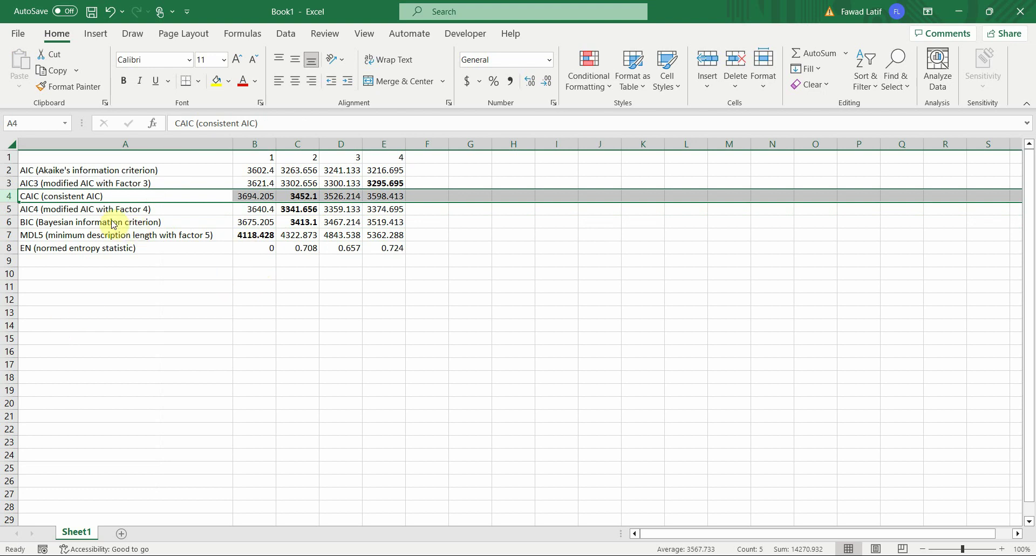
left_click(384, 183)
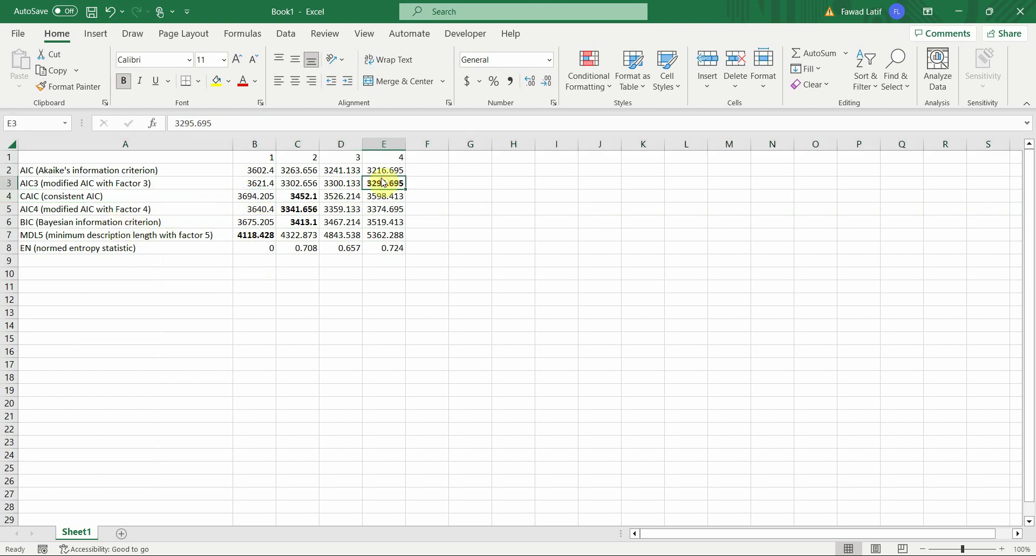
left_click(313, 194)
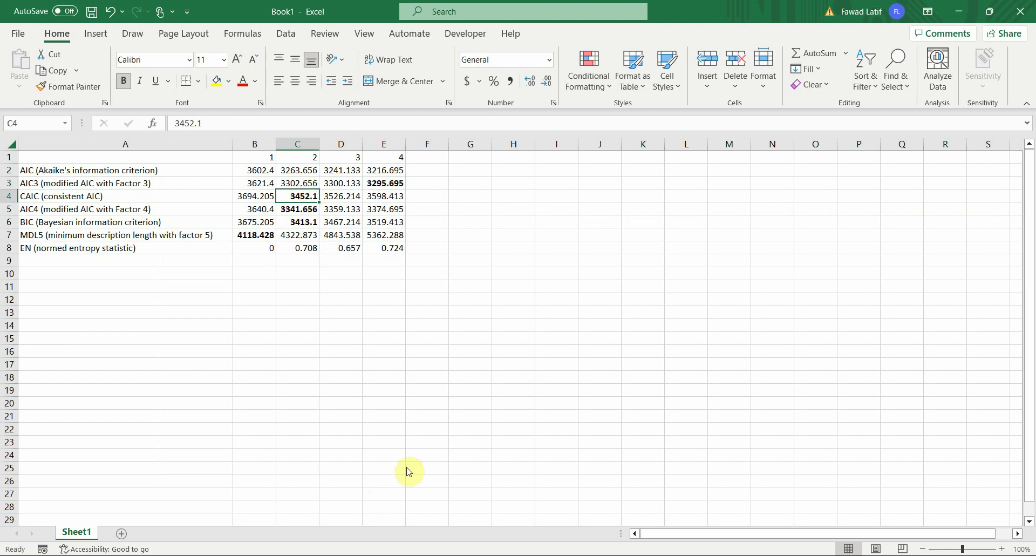
key("alt+Tab")
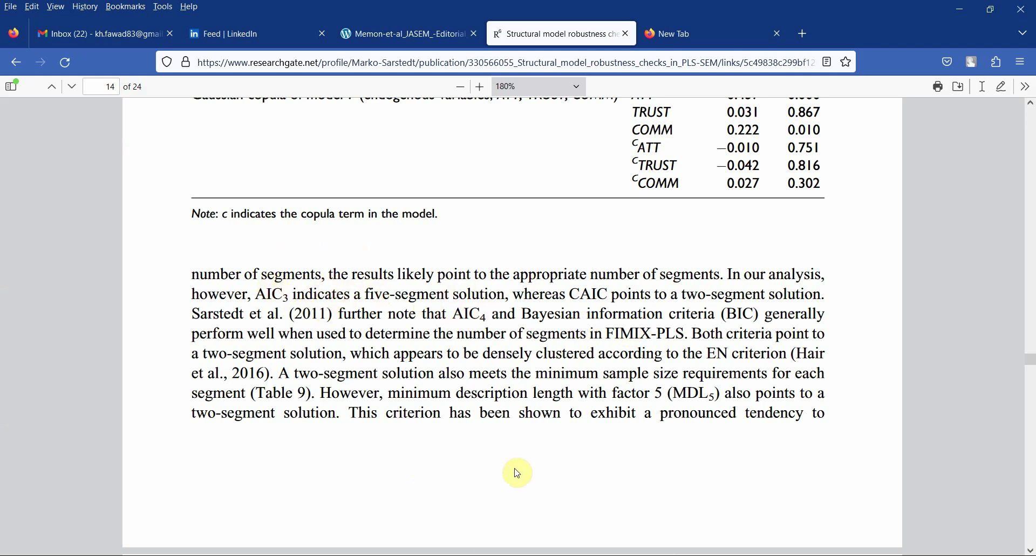
key("alt+Tab")
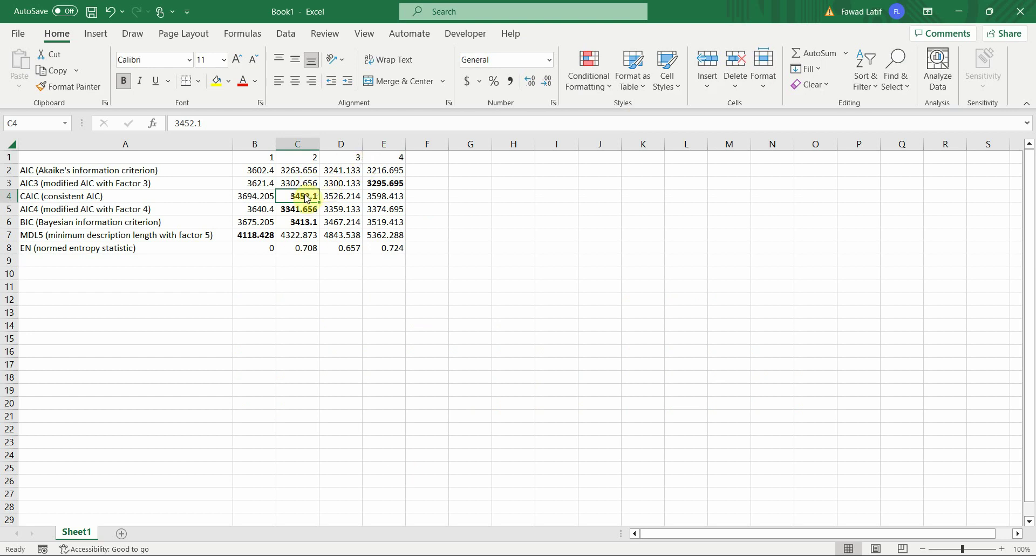
left_click(392, 183)
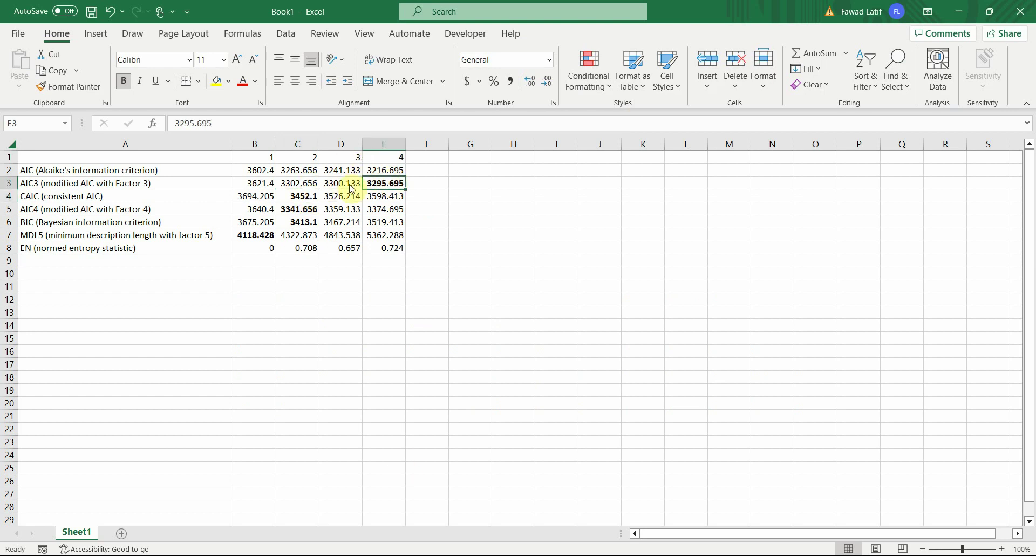
left_click(302, 198)
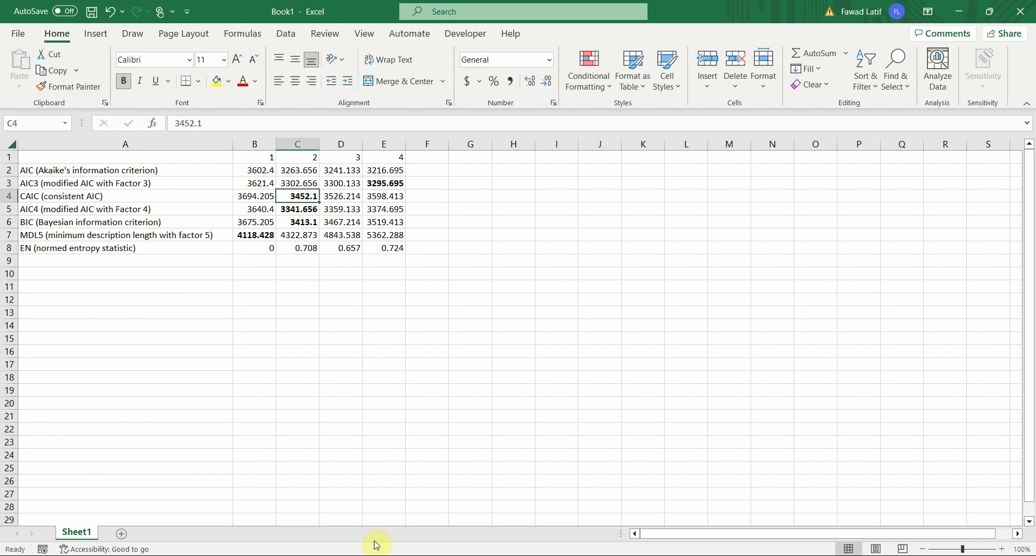
key("alt+Tab")
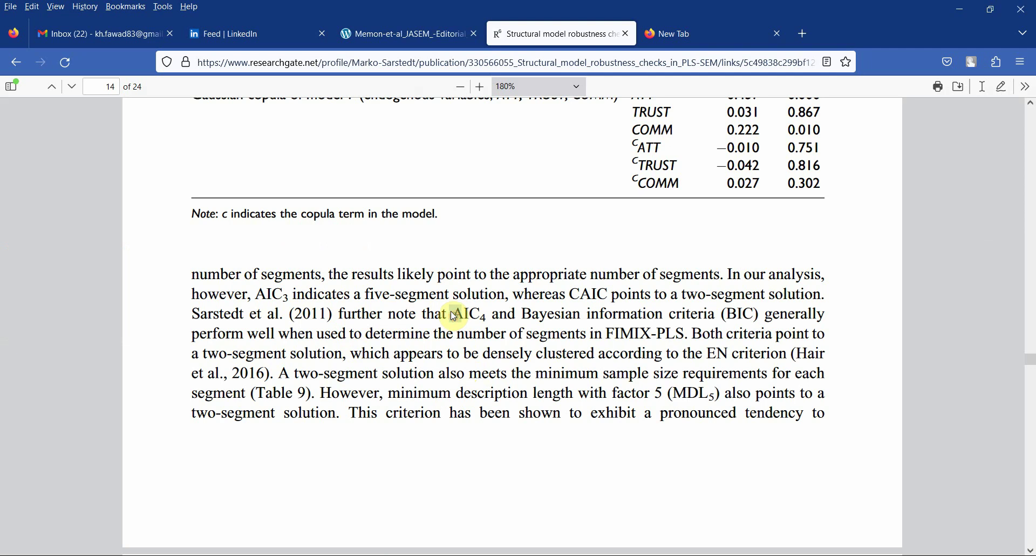
left_click_drag(451, 313, 348, 356)
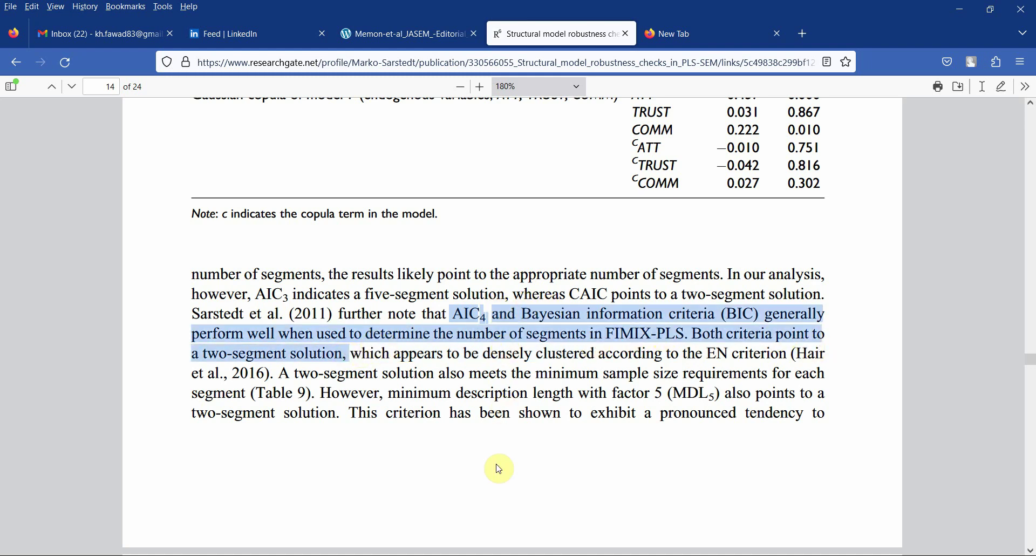
left_click(484, 553)
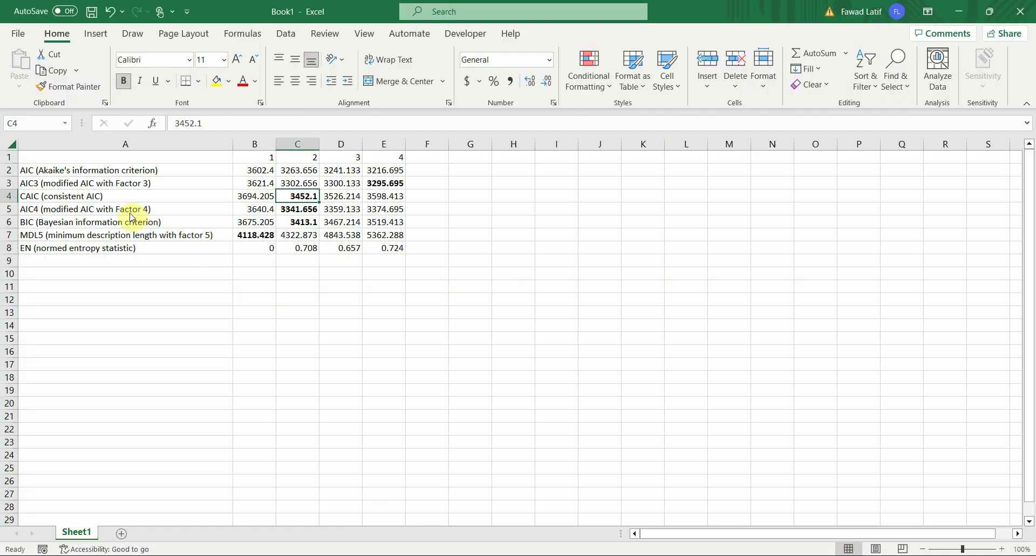
left_click(281, 210)
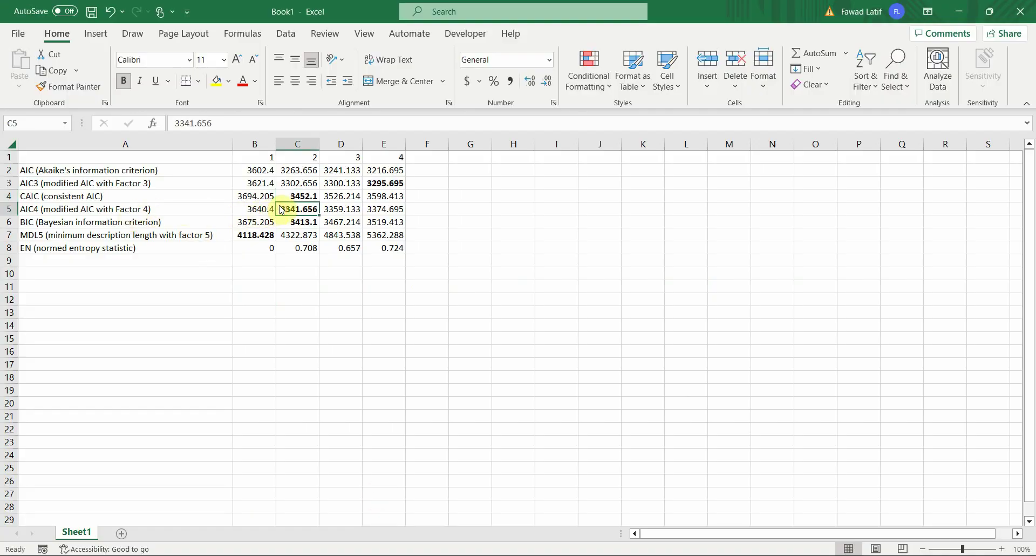
key("Down")
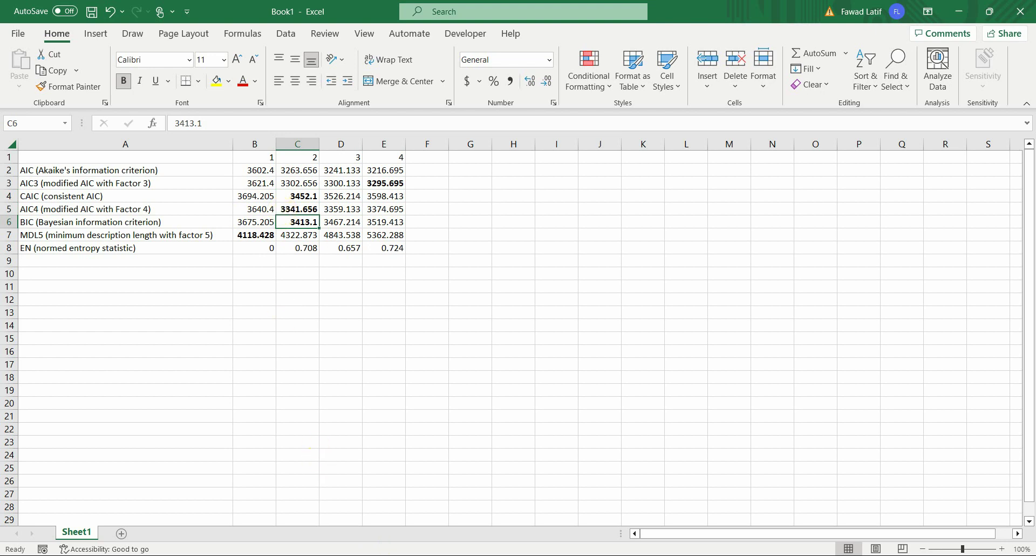
key("alt+Tab")
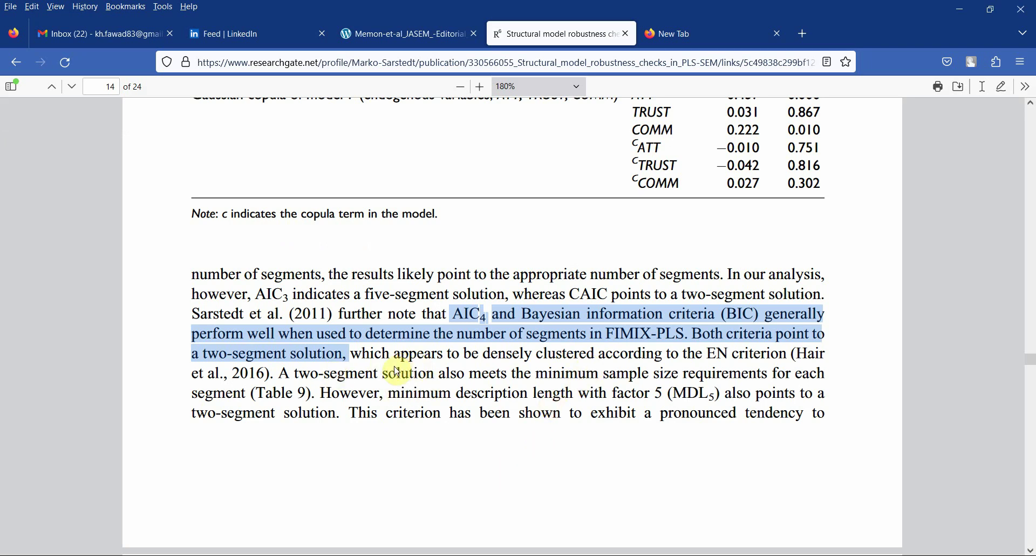
left_click_drag(330, 392, 358, 415)
scroll(359, 414, "down", 3)
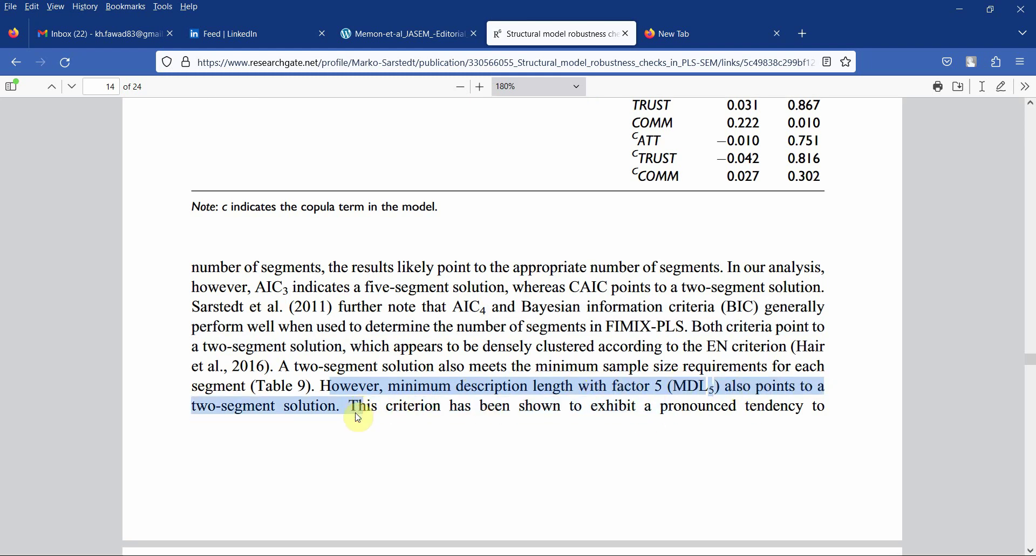
scroll(358, 417, "down", 10)
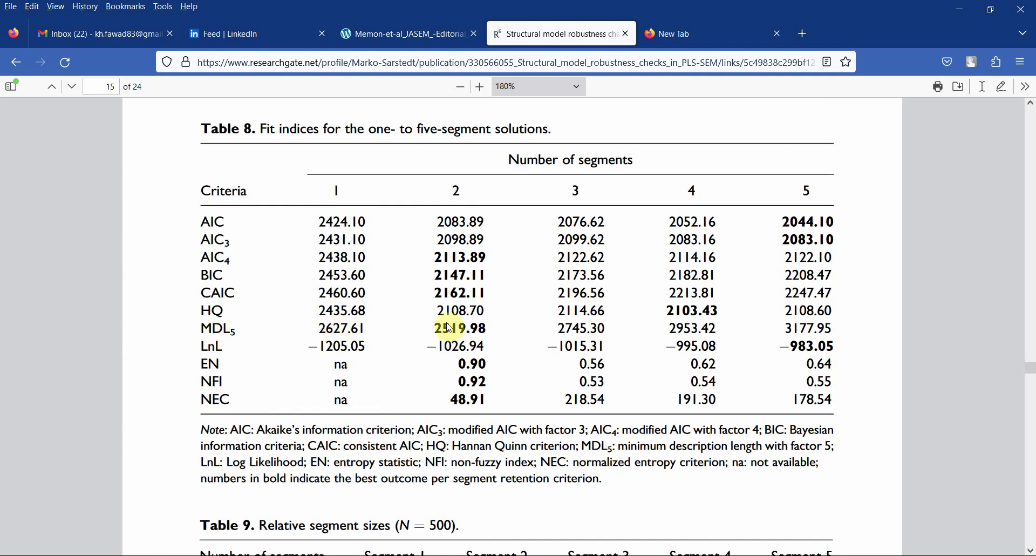
left_click(450, 554)
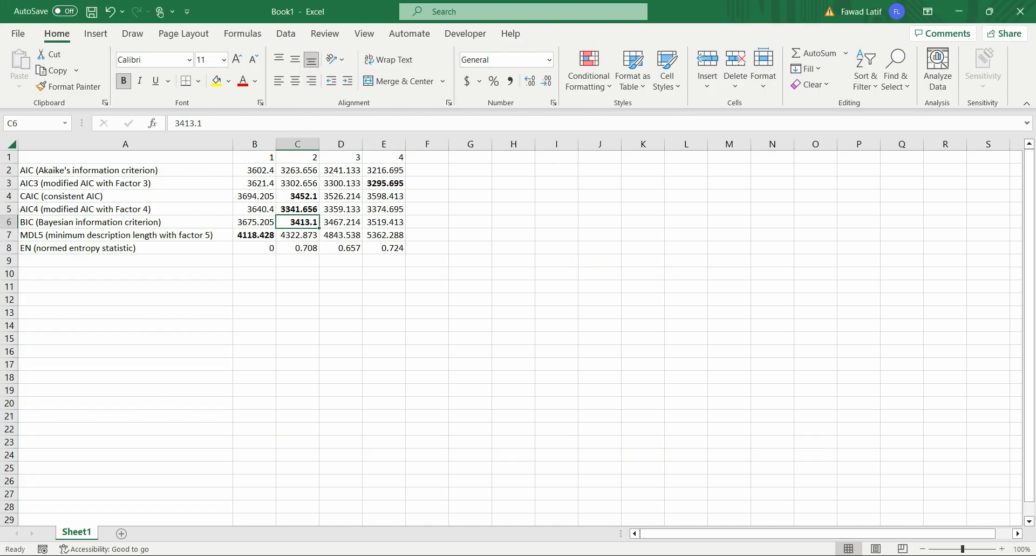
left_click(247, 232)
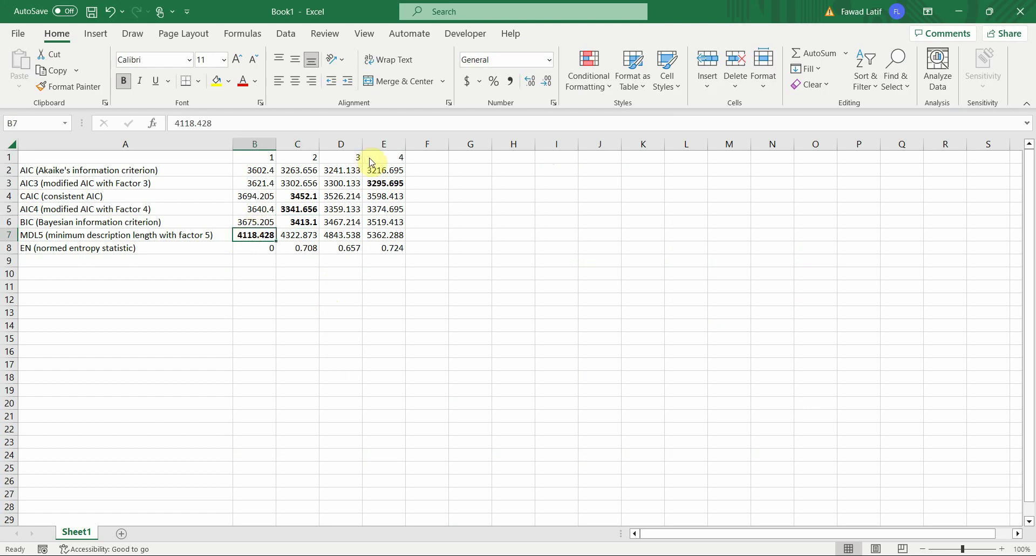
left_click(394, 553)
Scroll the paper down past Table 9 and highlight the sentence beginning 'Jointly'.
scroll(510, 358, "up", 10)
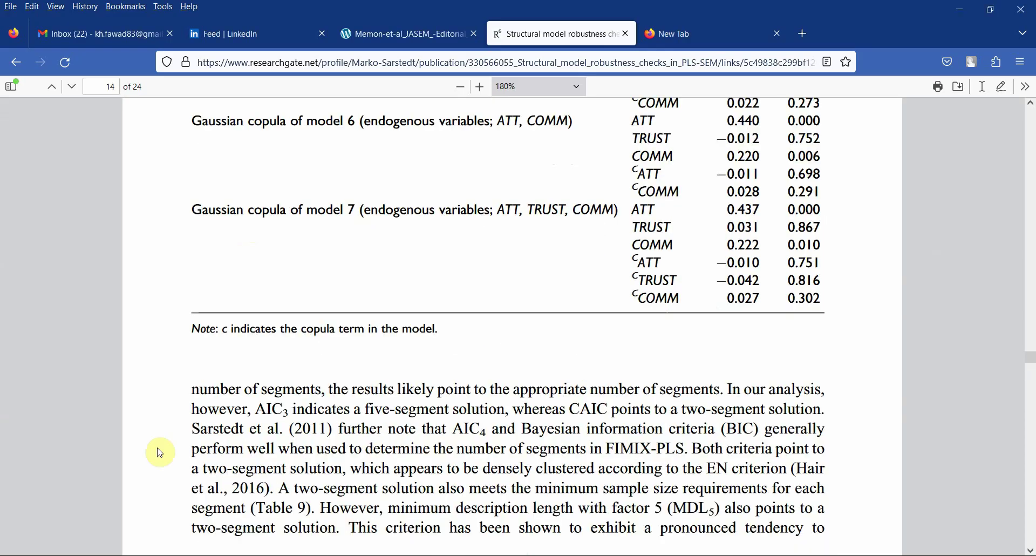
scroll(220, 459, "down", 2)
scroll(161, 453, "down", 15)
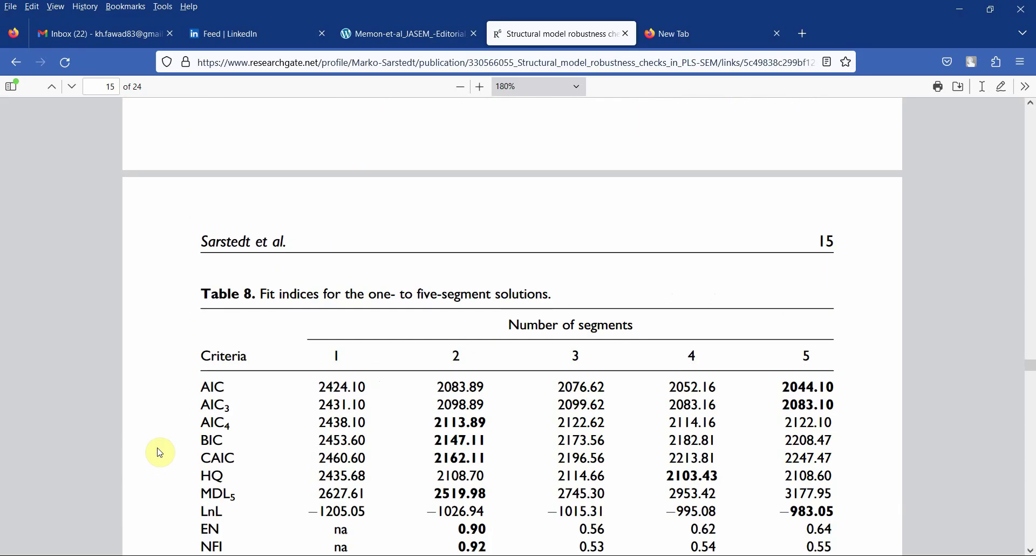
scroll(160, 452, "down", 4)
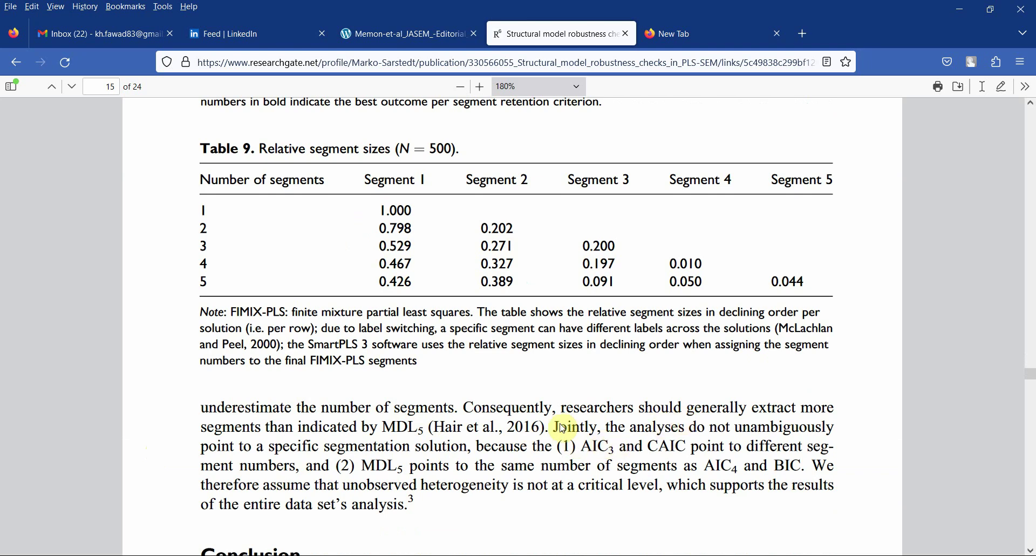
left_click_drag(558, 427, 808, 466)
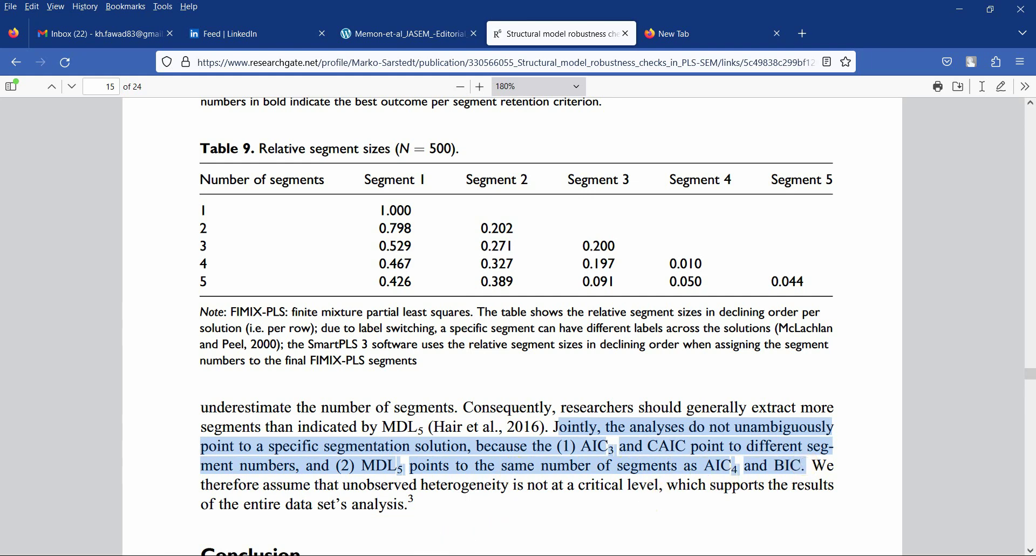
key("alt+Tab")
left_click(386, 183)
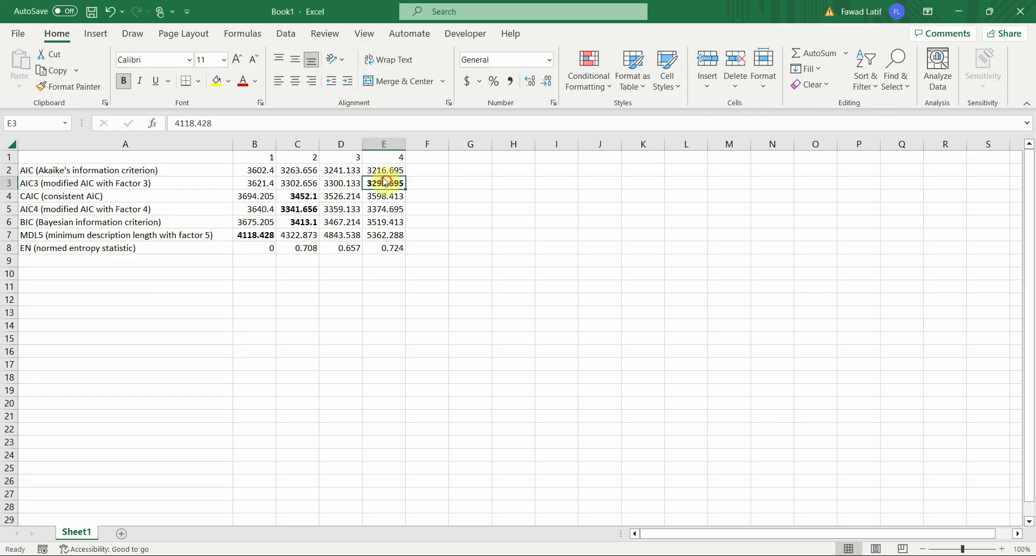
left_click(302, 196)
left_click(303, 208)
left_click(300, 222)
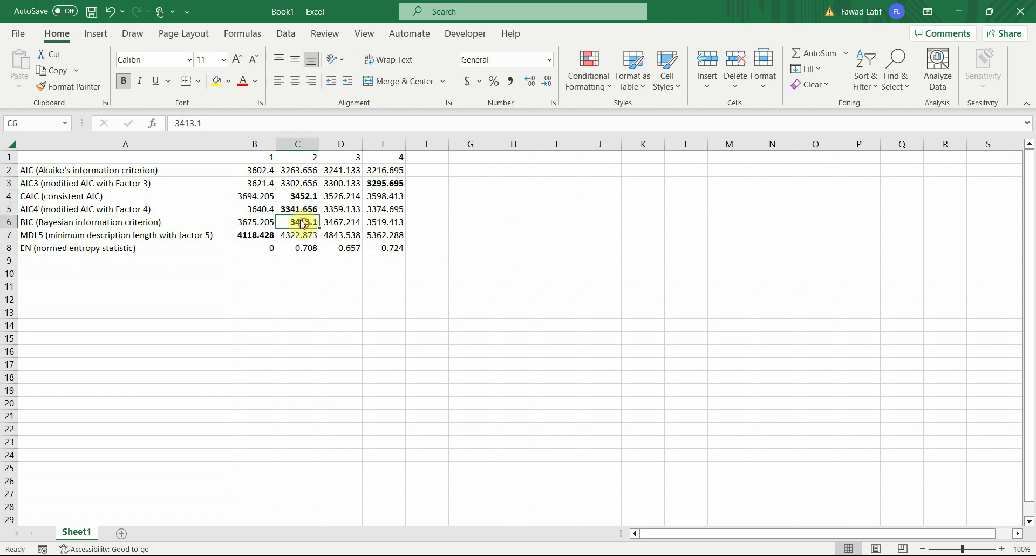
left_click(257, 235)
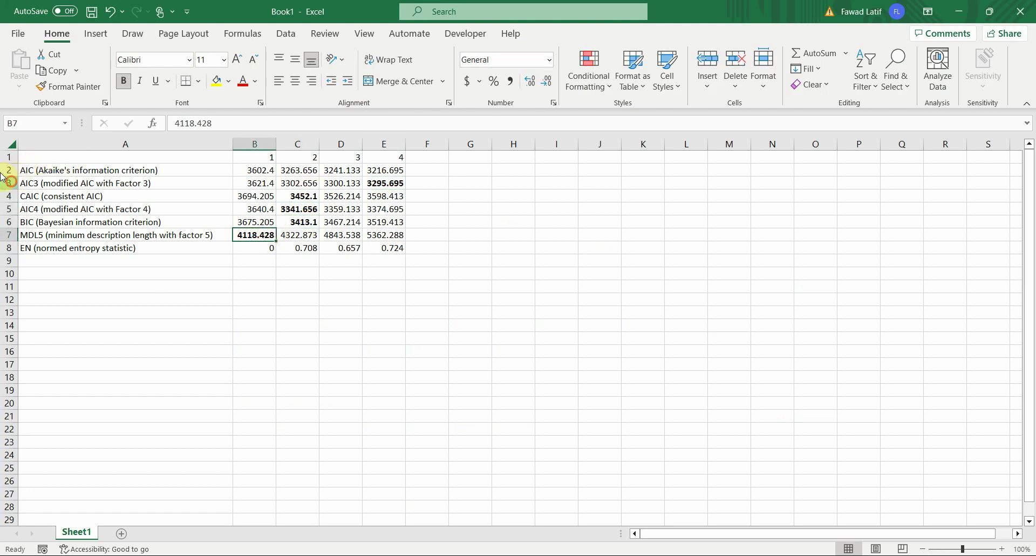
left_click_drag(15, 178, 17, 236)
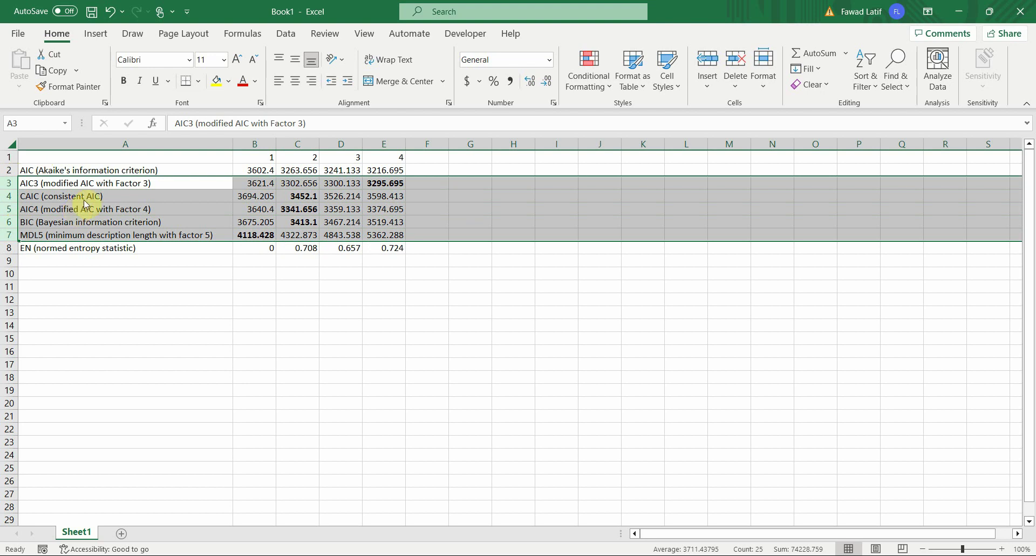
left_click(249, 161)
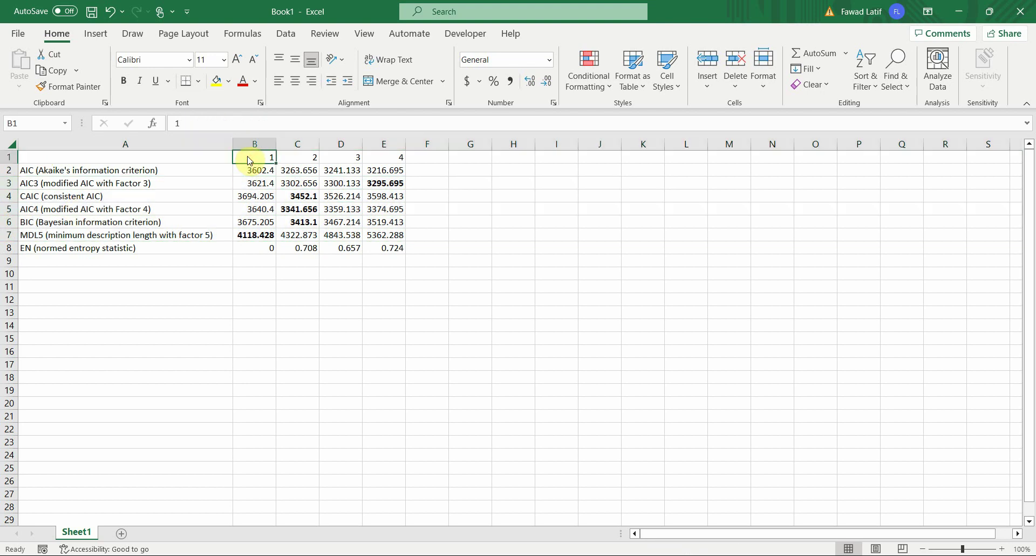